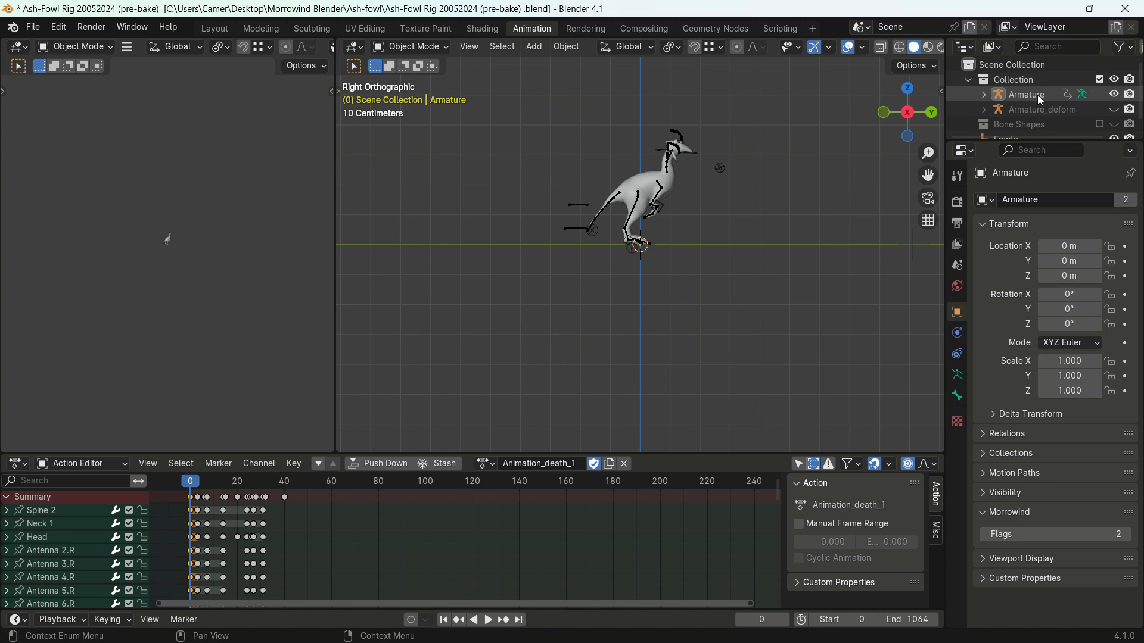
# Hide the Armature rig, show Armature_deform instead, and put it in Pose Mode
pyautogui.click(1113, 94)
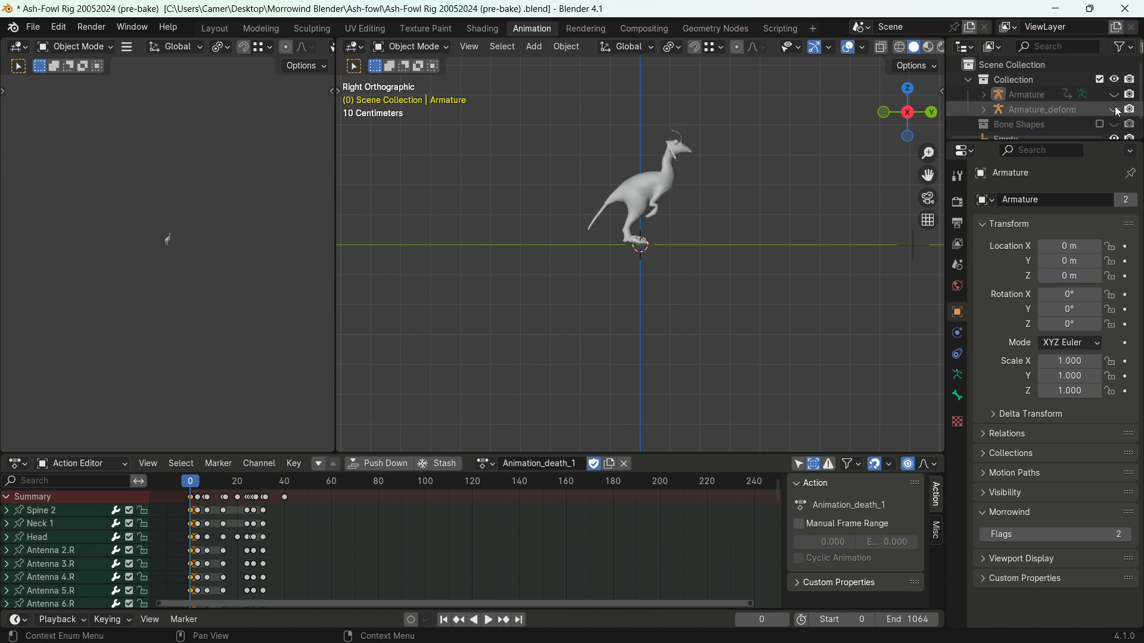
pyautogui.click(1114, 109)
pyautogui.click(672, 170)
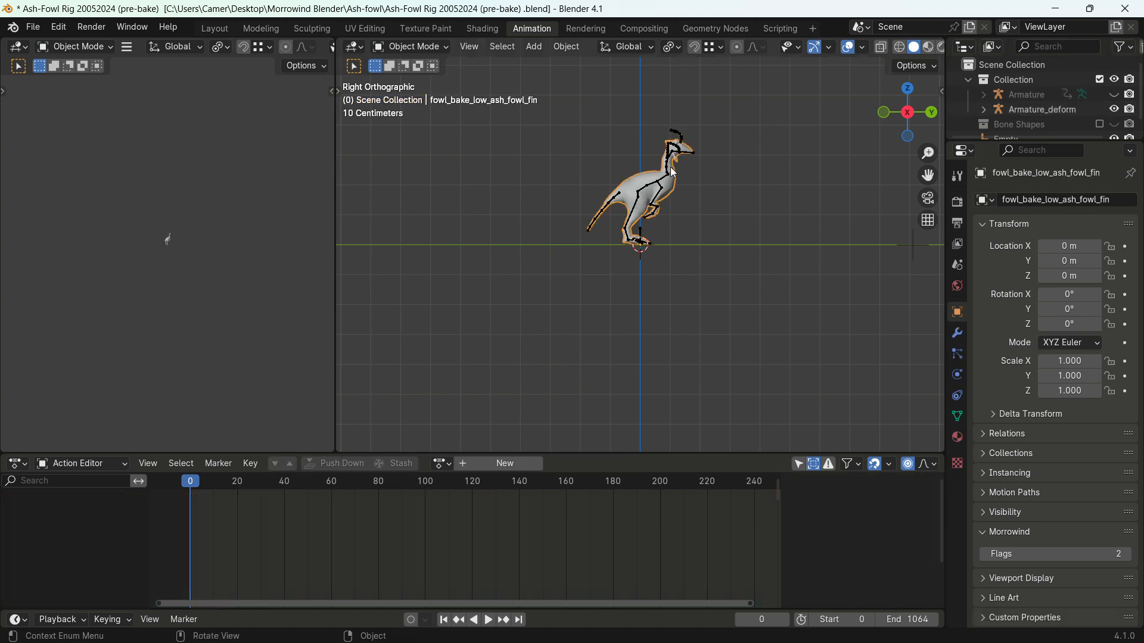
pyautogui.click(671, 167)
pyautogui.click(428, 49)
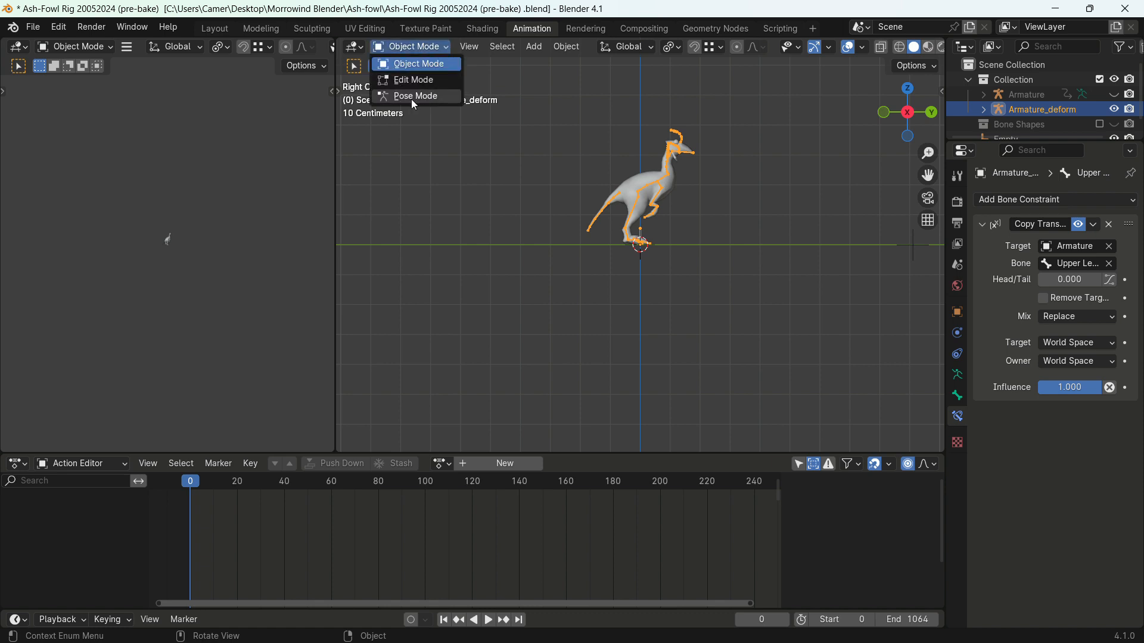
pyautogui.click(415, 97)
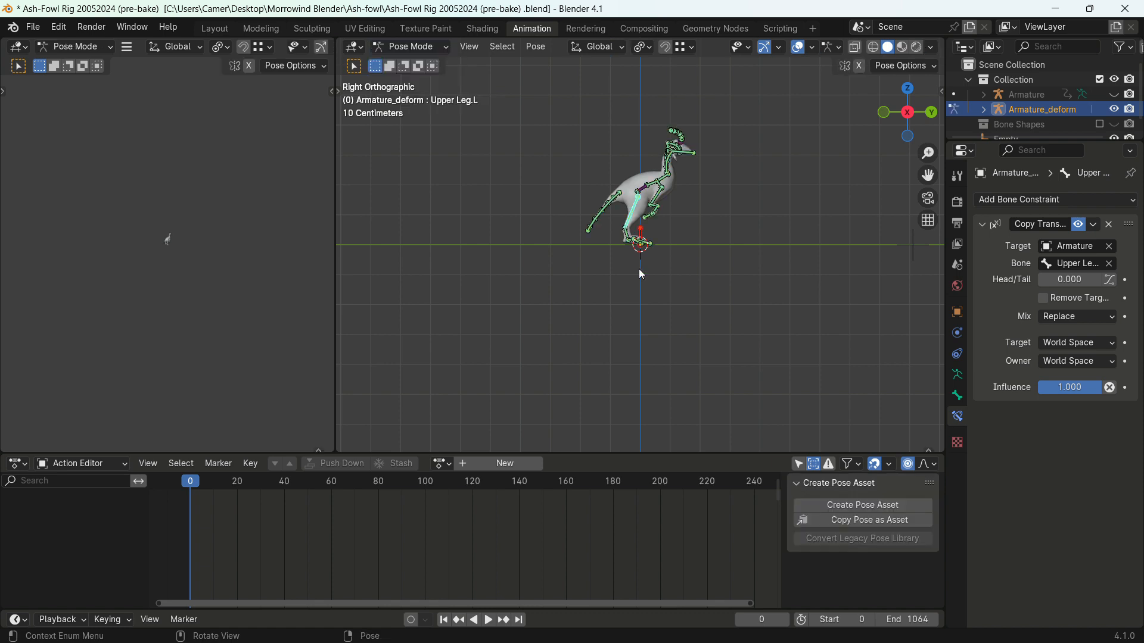
pyautogui.click(635, 218)
# Hide Armature_deform, show the Armature control rig again, and switch that rig to Pose Mode
pyautogui.click(1115, 108)
pyautogui.click(1115, 94)
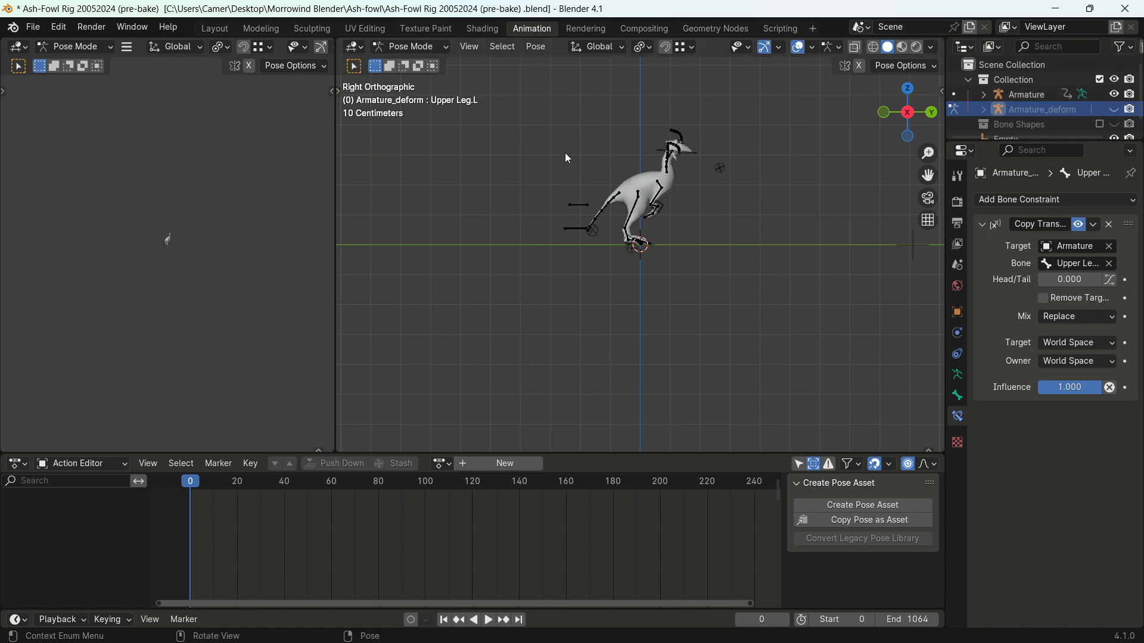
pyautogui.click(421, 48)
pyautogui.click(413, 65)
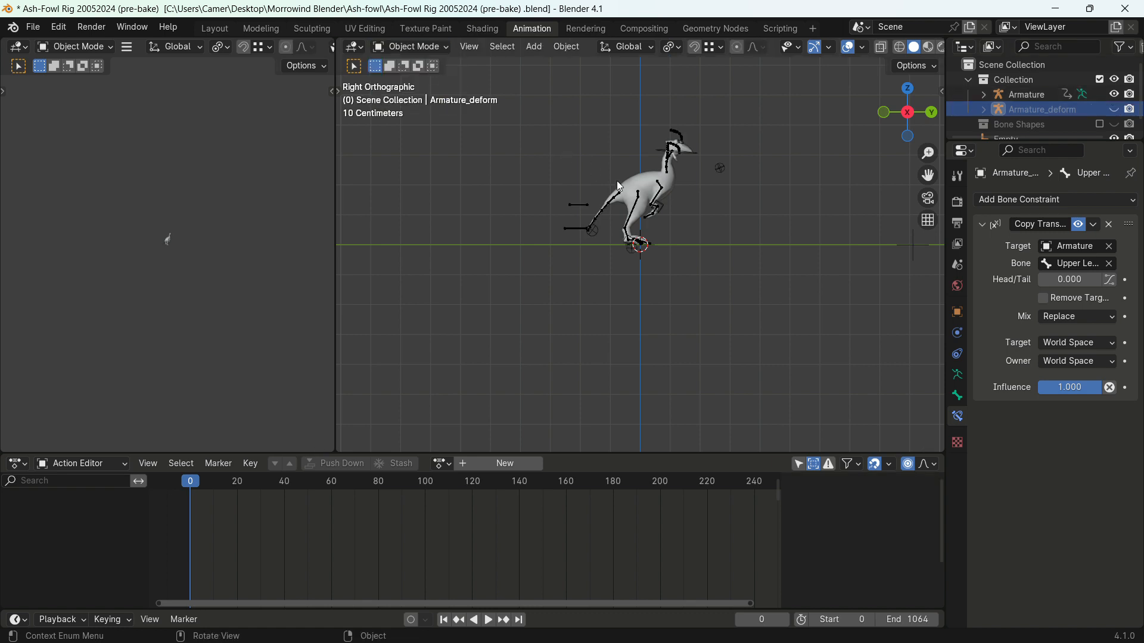
pyautogui.click(619, 192)
pyautogui.click(438, 47)
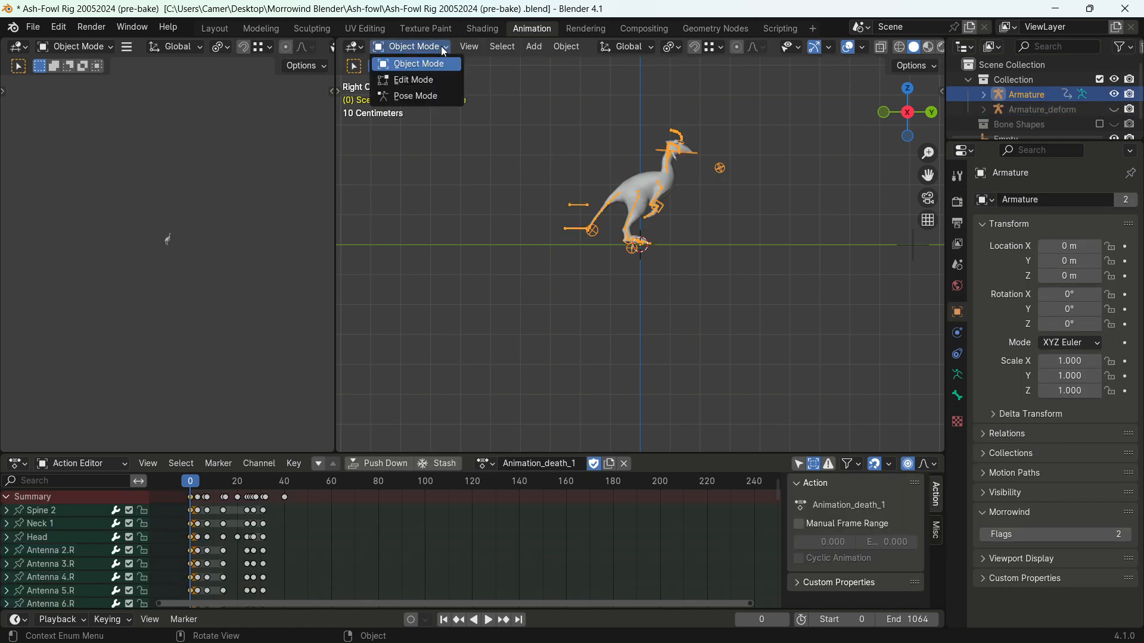
pyautogui.click(432, 95)
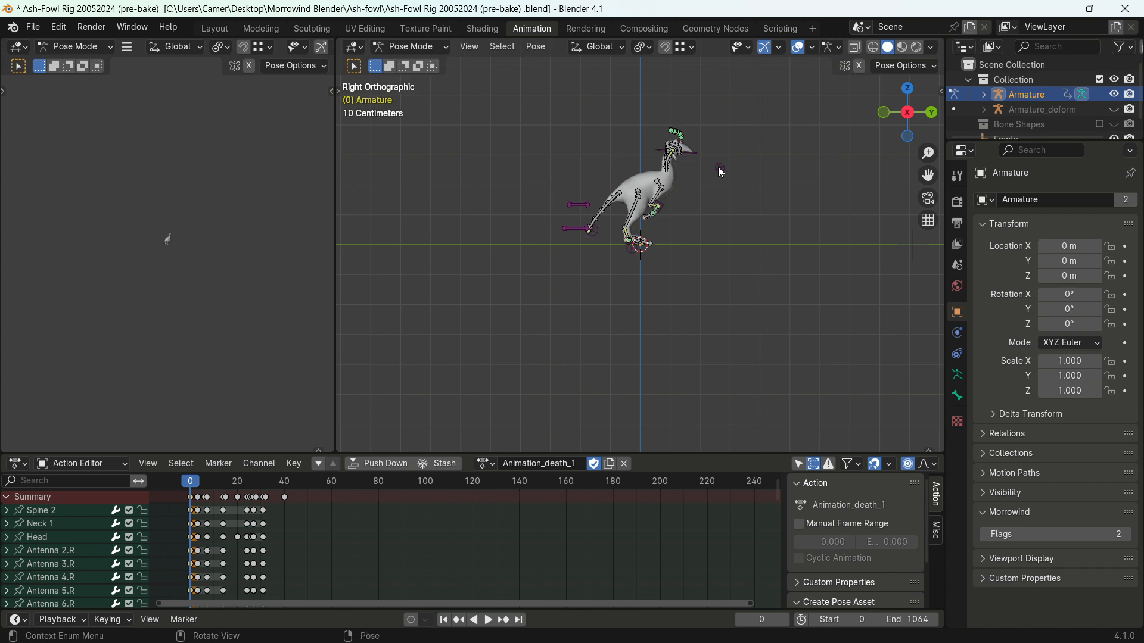
# Select the tail control bone, then the IK Spline Neck Control bone and try rotating it
pyautogui.click(601, 238)
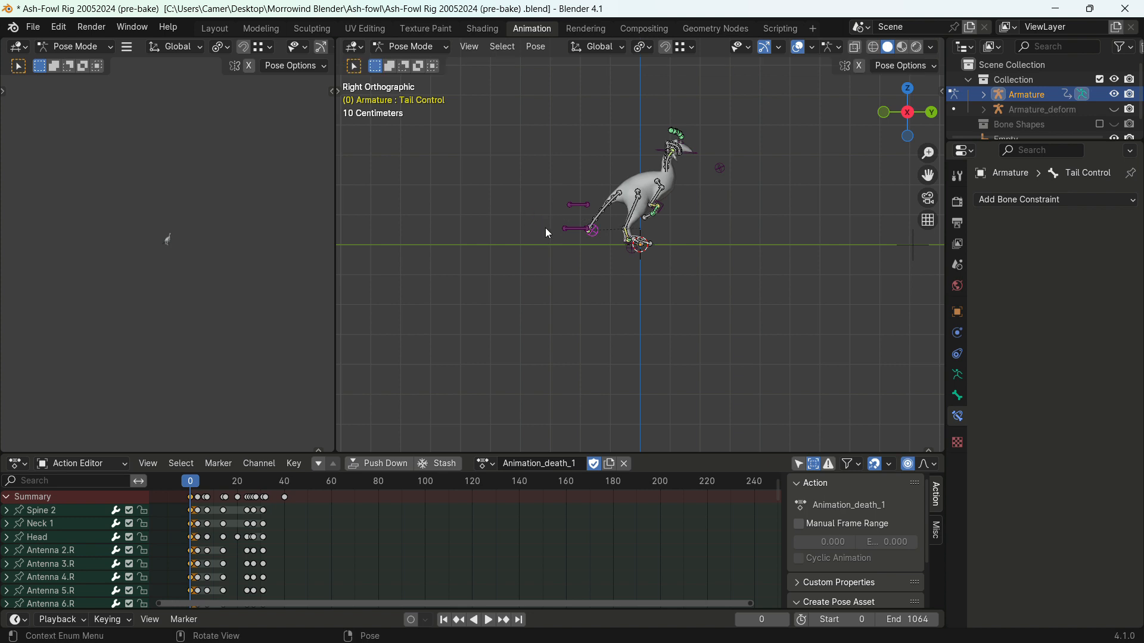
pyautogui.click(719, 169)
pyautogui.press('r')
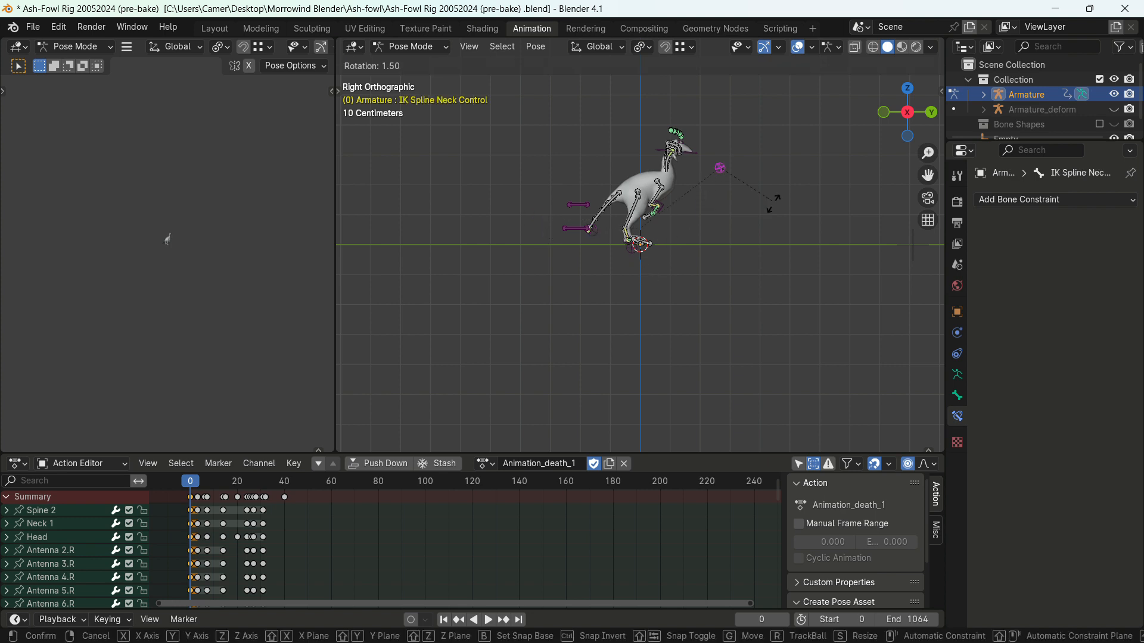
pyautogui.rightClick(722, 173)
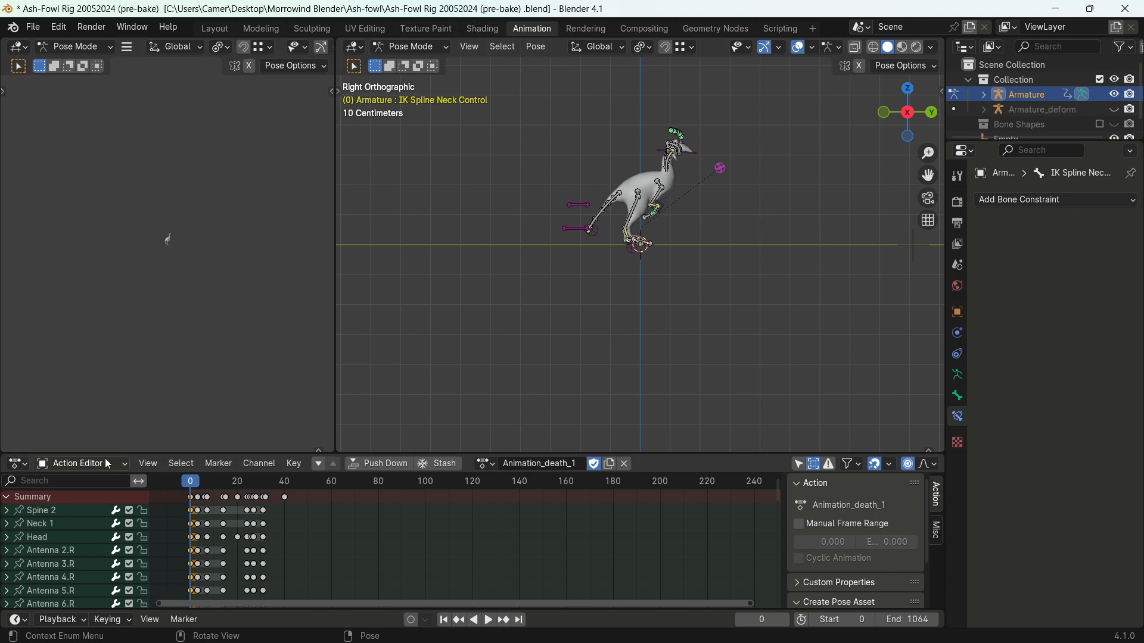
# Switch the keyframe editor to Dope Sheet mode and back to the Action Editor
pyautogui.click(125, 465)
pyautogui.click(92, 502)
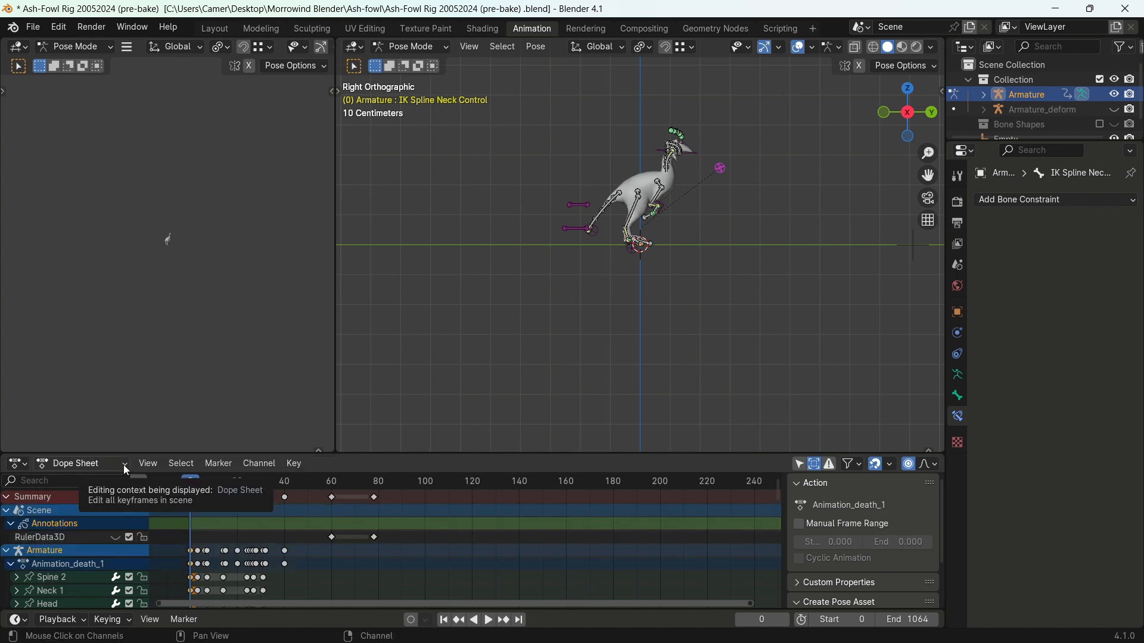
pyautogui.click(124, 466)
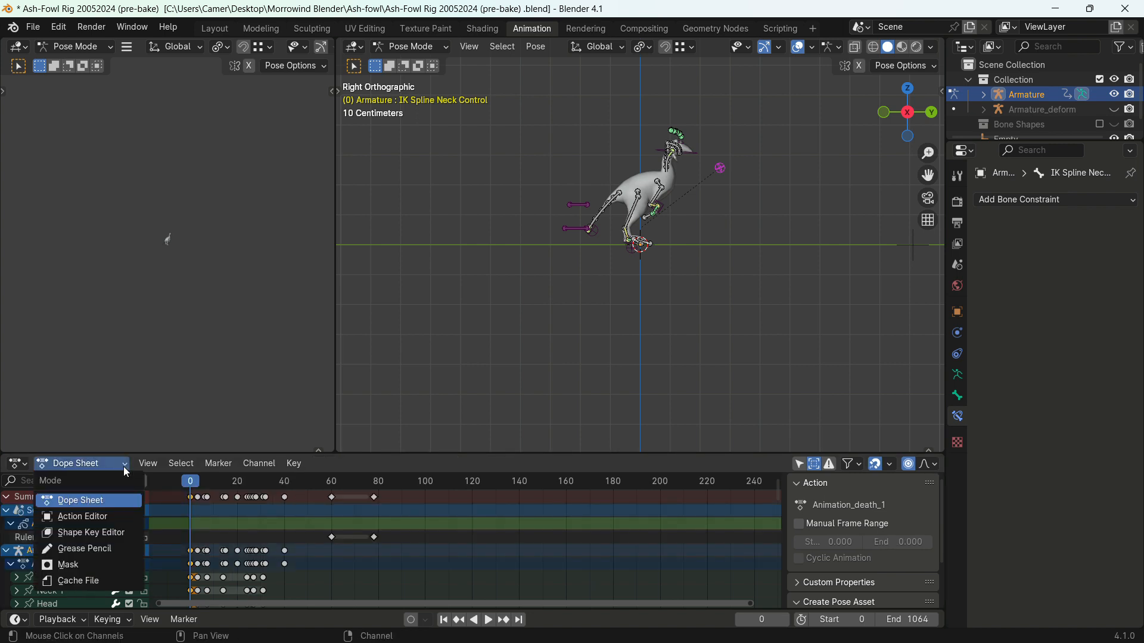
pyautogui.click(106, 517)
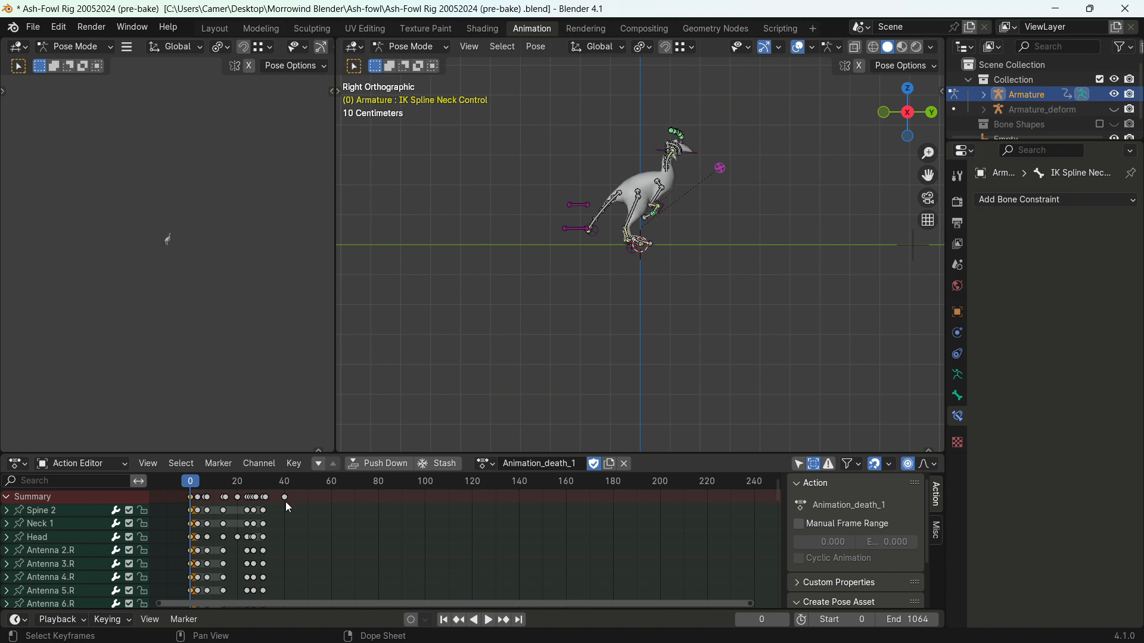
# Play back the Animation_death_1 action twice and return the playhead to frame 0
pyautogui.press('space')
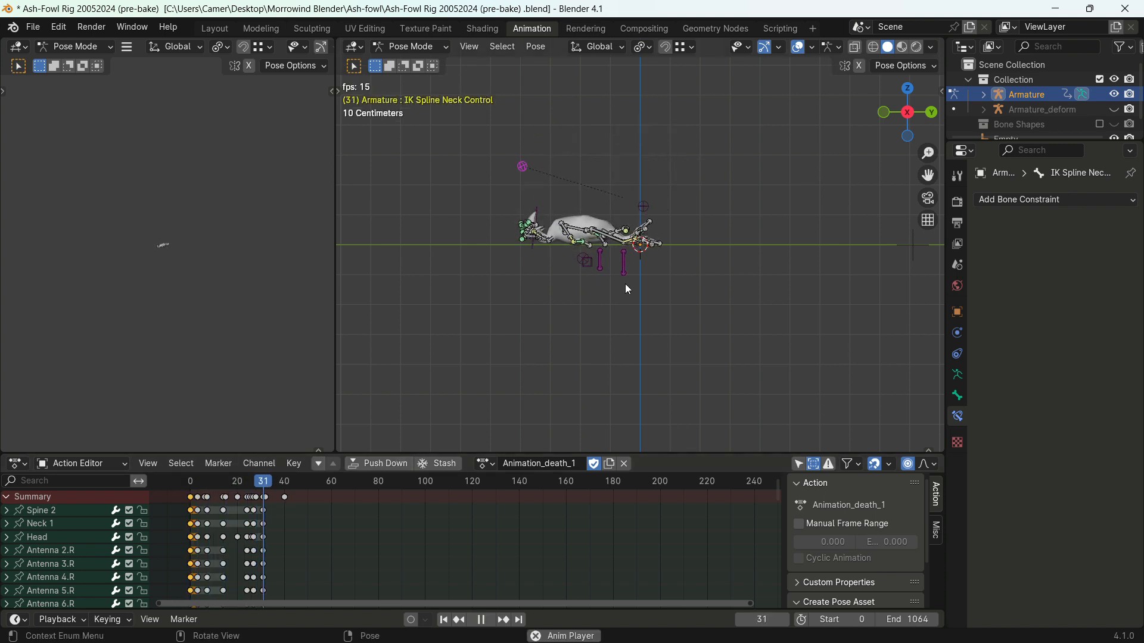
pyautogui.press('space')
pyautogui.click(192, 485)
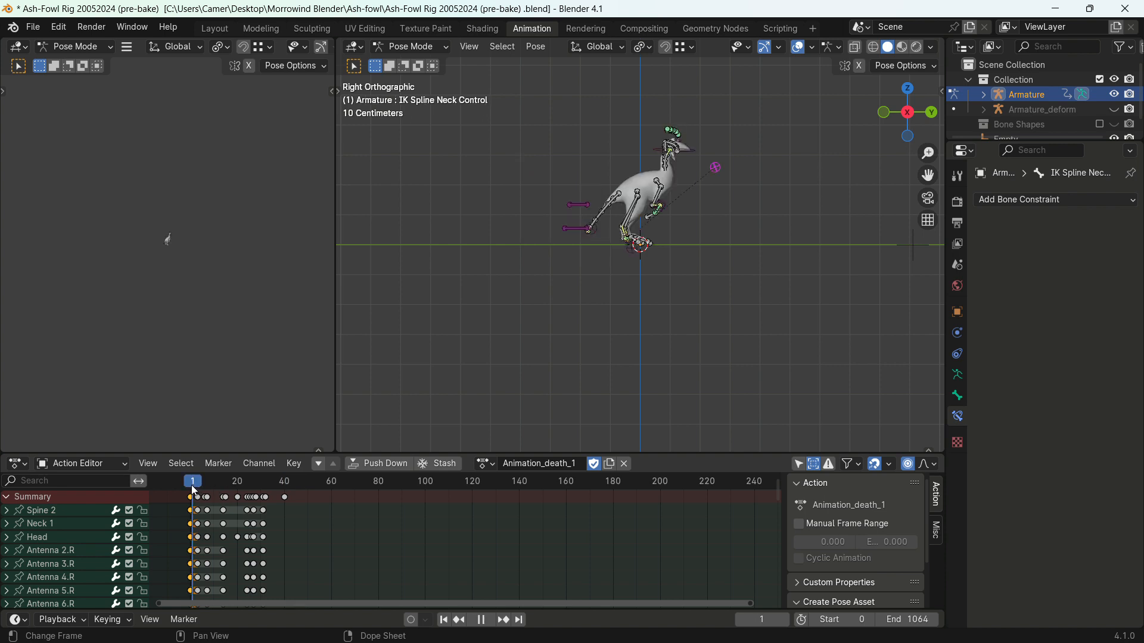
pyautogui.press('space')
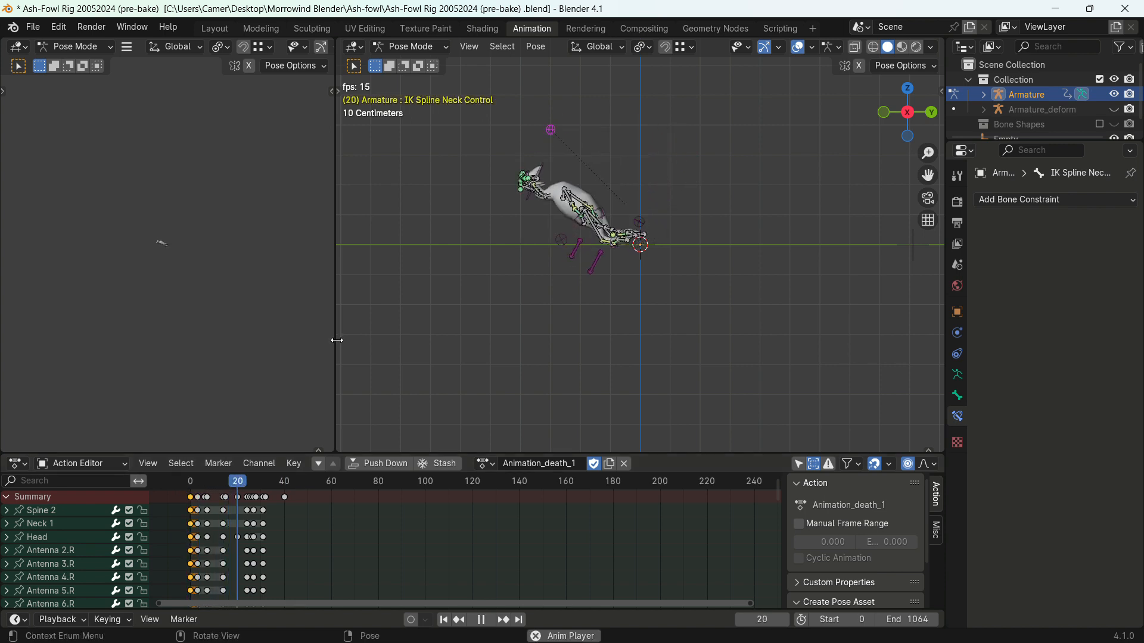
pyautogui.press('space')
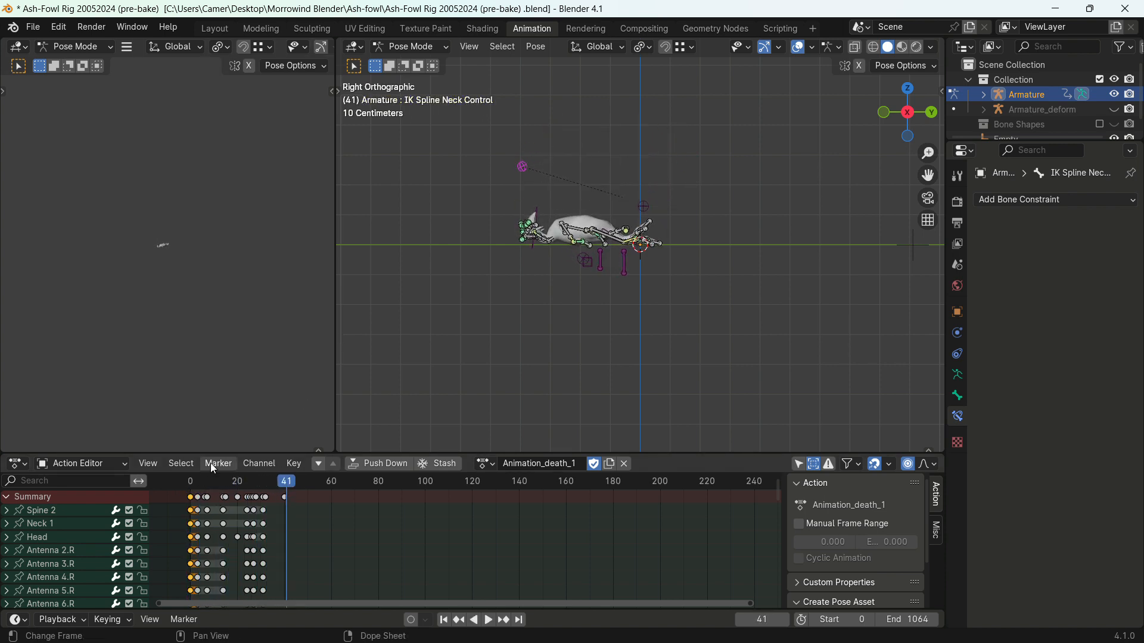
pyautogui.moveTo(206, 484); pyautogui.dragTo(182, 485)
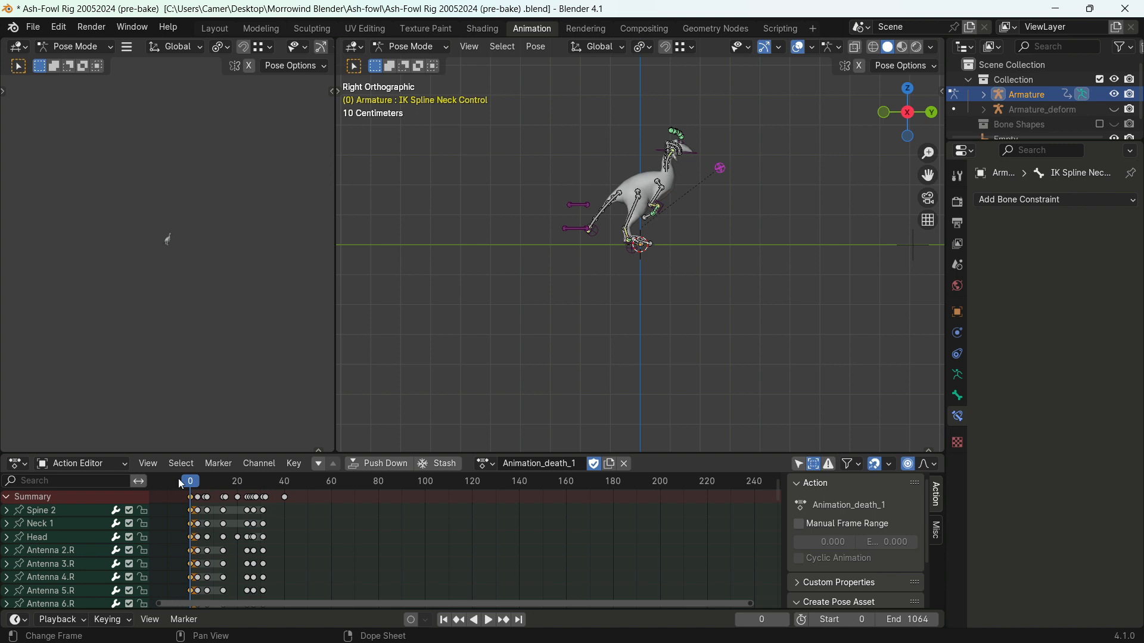
# Change the Action Editor area to the Nonlinear Animation editor
pyautogui.click(18, 464)
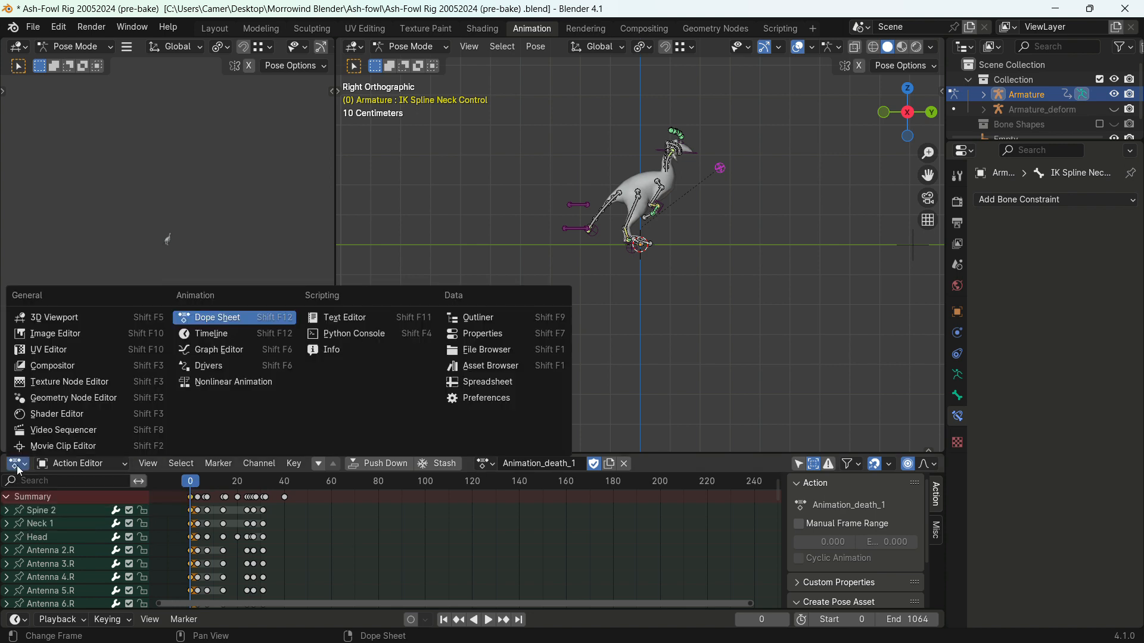
pyautogui.click(223, 383)
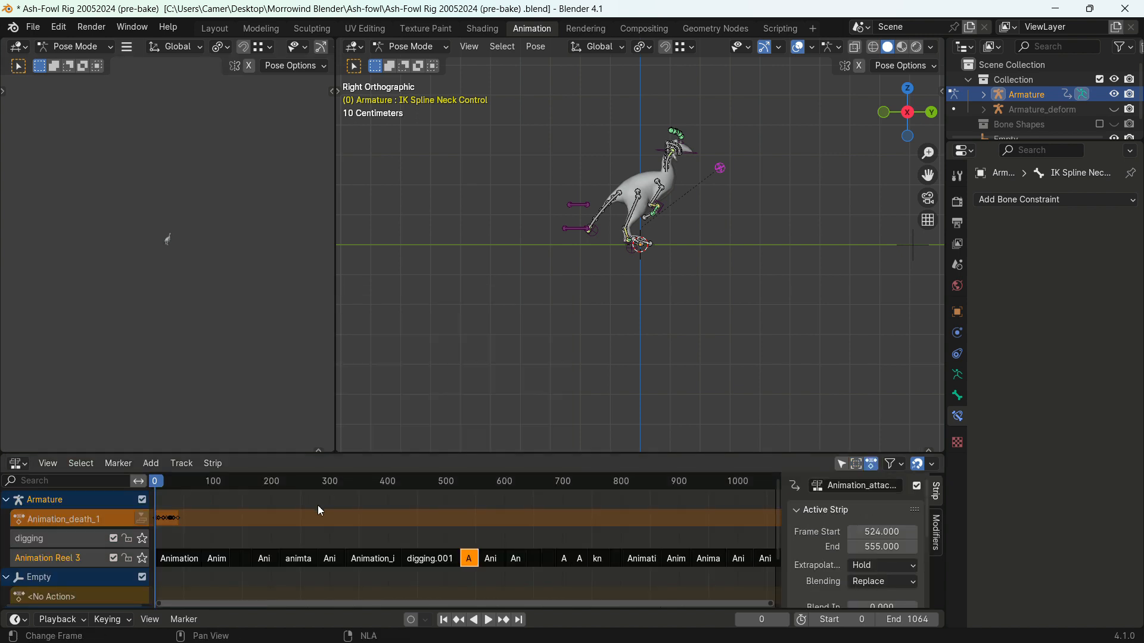
pyautogui.scroll(-2, 317, 506)
pyautogui.scroll(2, 320, 510)
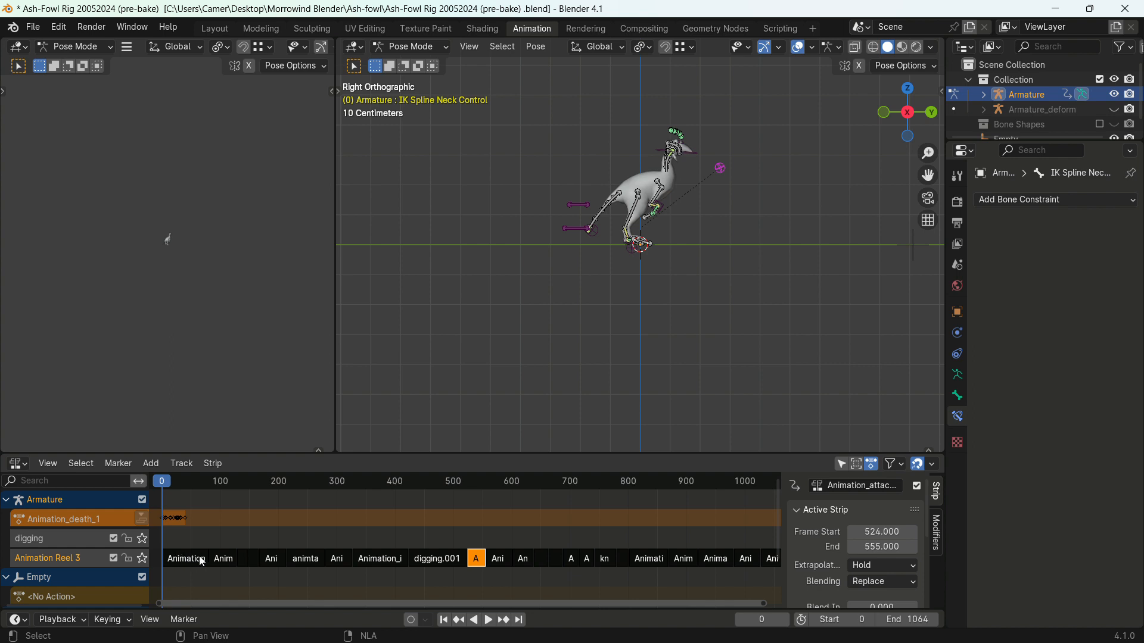
# Examine the first animation strips on the Animation Reel 3 track one by one
pyautogui.click(179, 560)
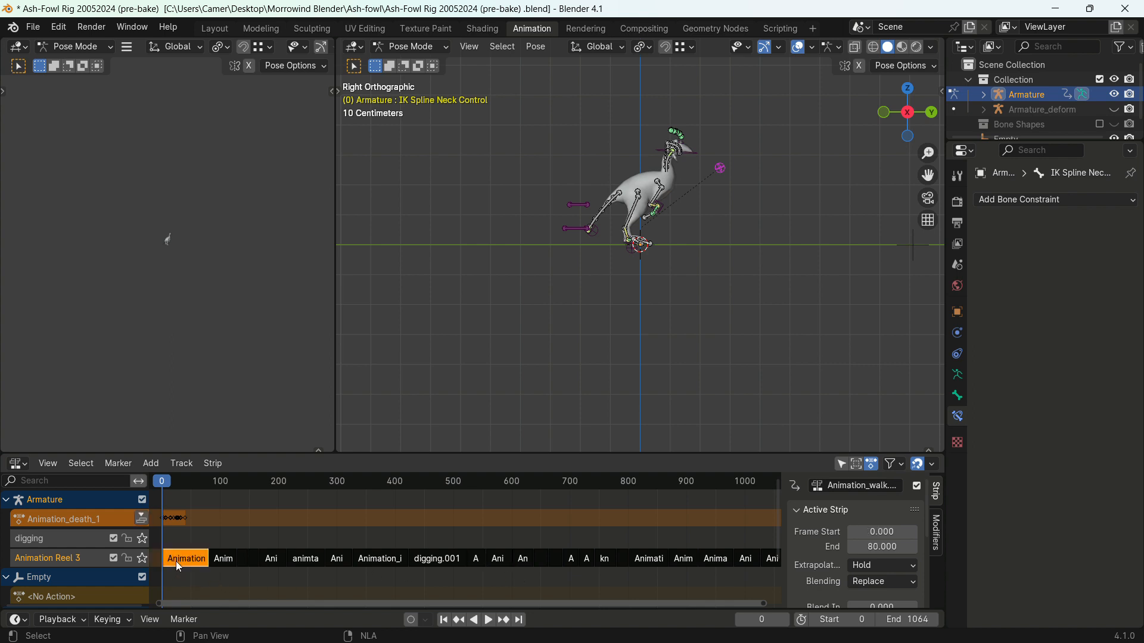
pyautogui.click(222, 559)
pyautogui.click(269, 558)
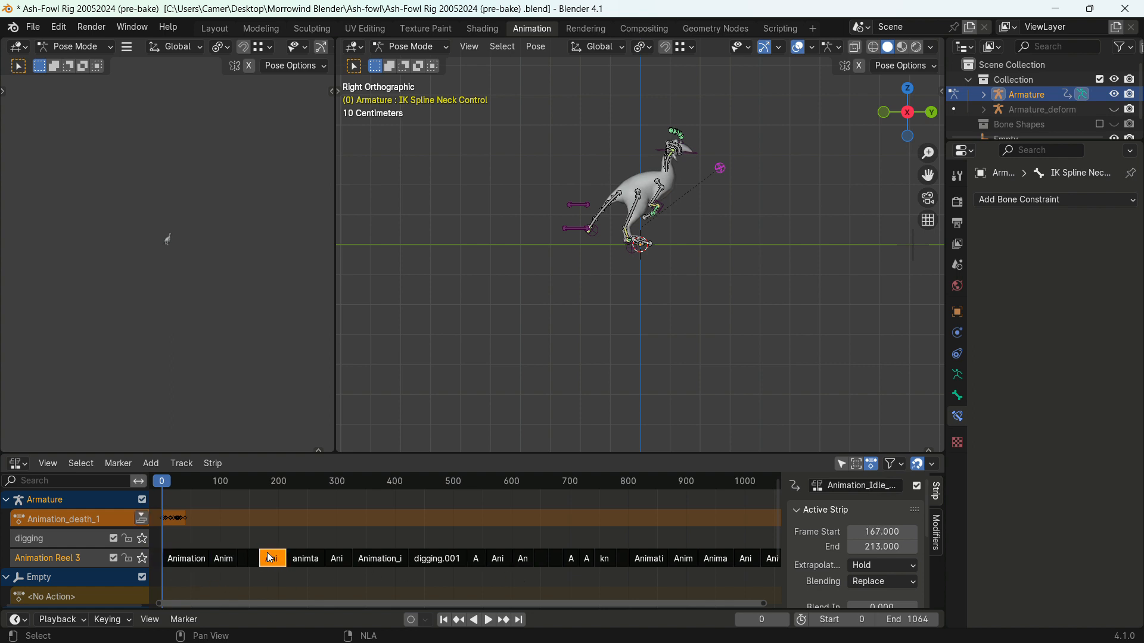
pyautogui.click(301, 560)
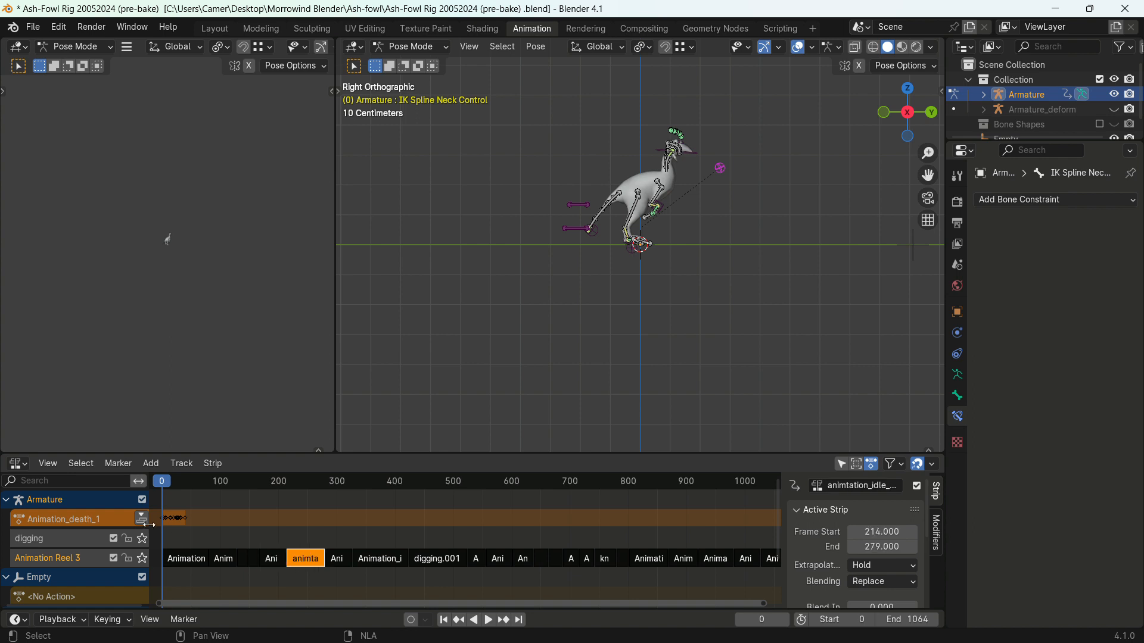
pyautogui.keyDown('ctrl'); pyautogui.hscroll(-3, 176, 538); pyautogui.keyUp('ctrl')
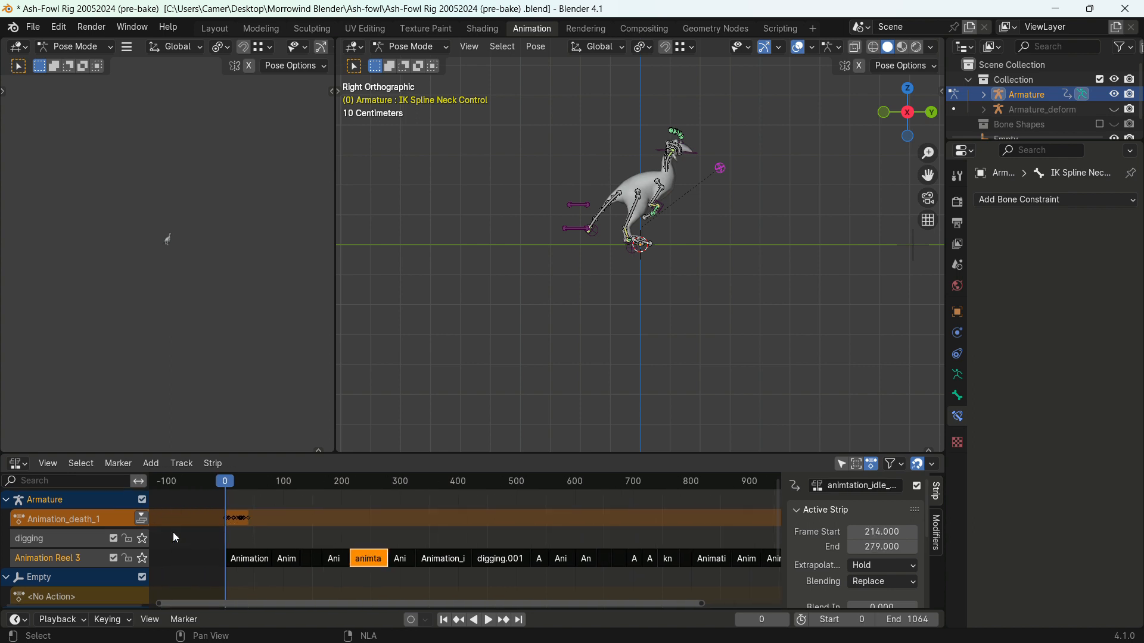
# Push the Animation_death_1 action down as a strip onto the digging track
pyautogui.click(179, 538)
pyautogui.keyDown('ctrl'); pyautogui.hscroll(-1, 238, 540); pyautogui.keyUp('ctrl')
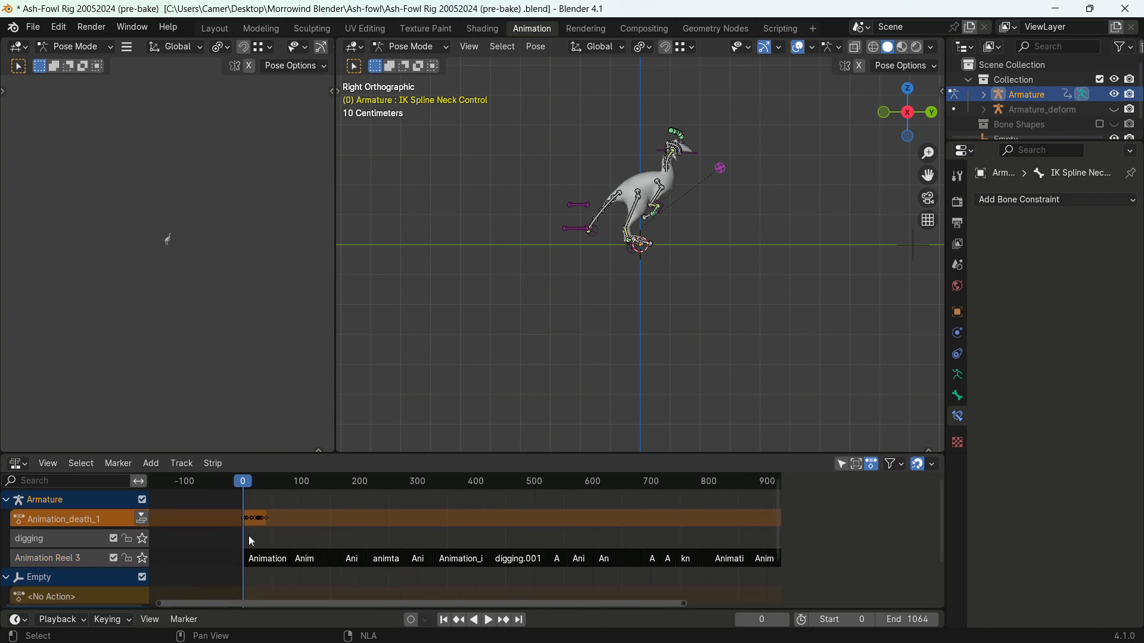
pyautogui.keyDown('ctrl'); pyautogui.hscroll(3, 247, 535); pyautogui.keyUp('ctrl')
pyautogui.click(90, 516)
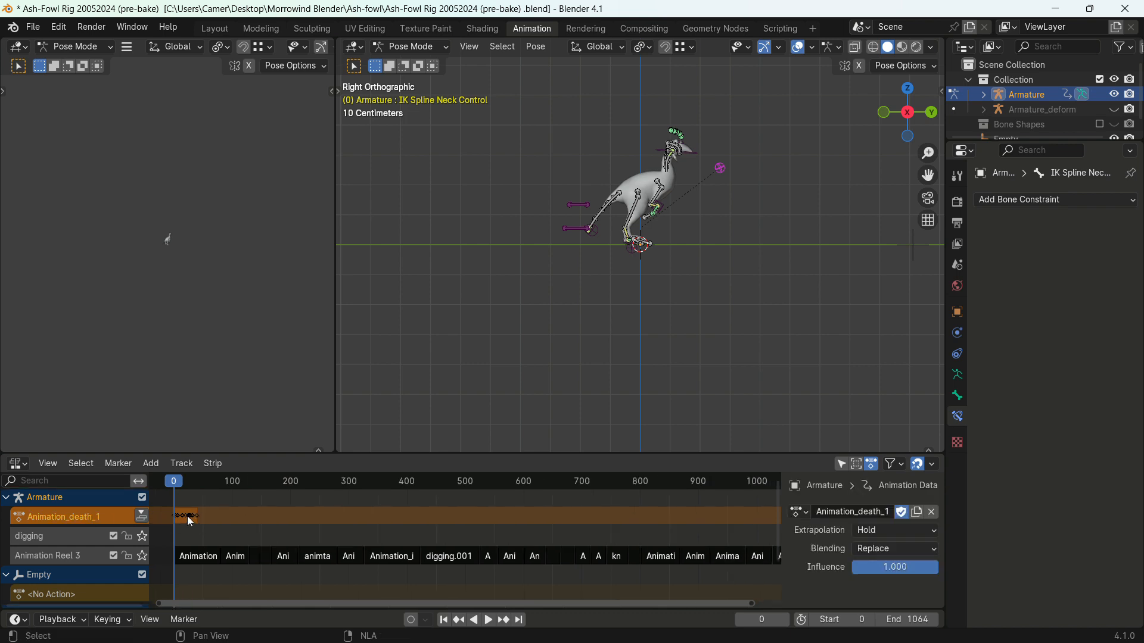
pyautogui.click(142, 517)
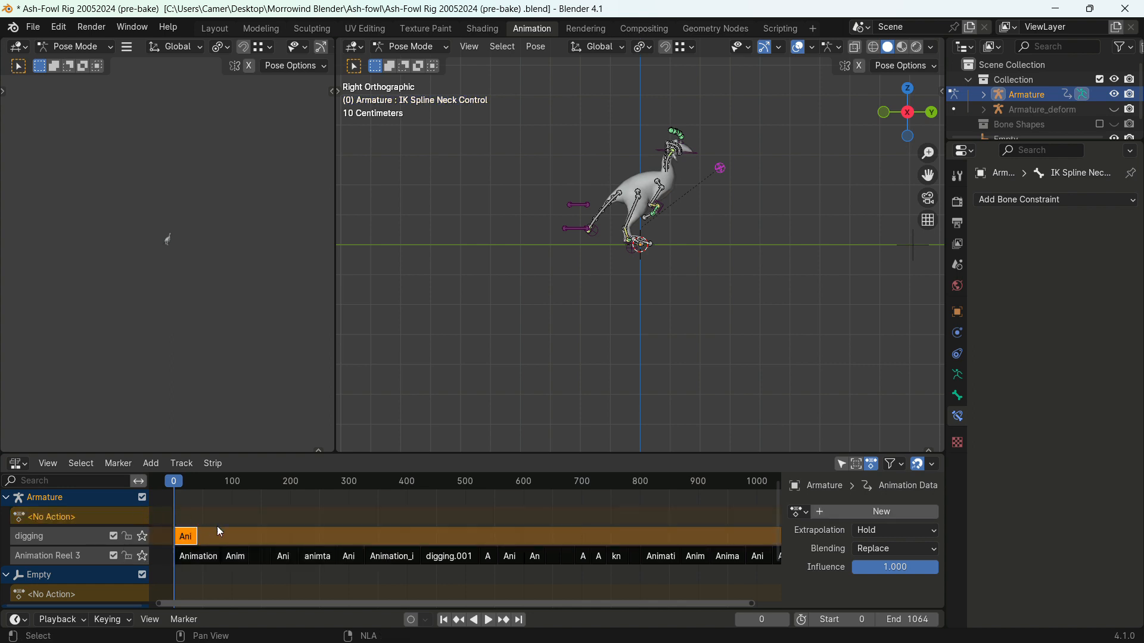
# Try to move the death strip from the digging track along the timeline
pyautogui.click(186, 541)
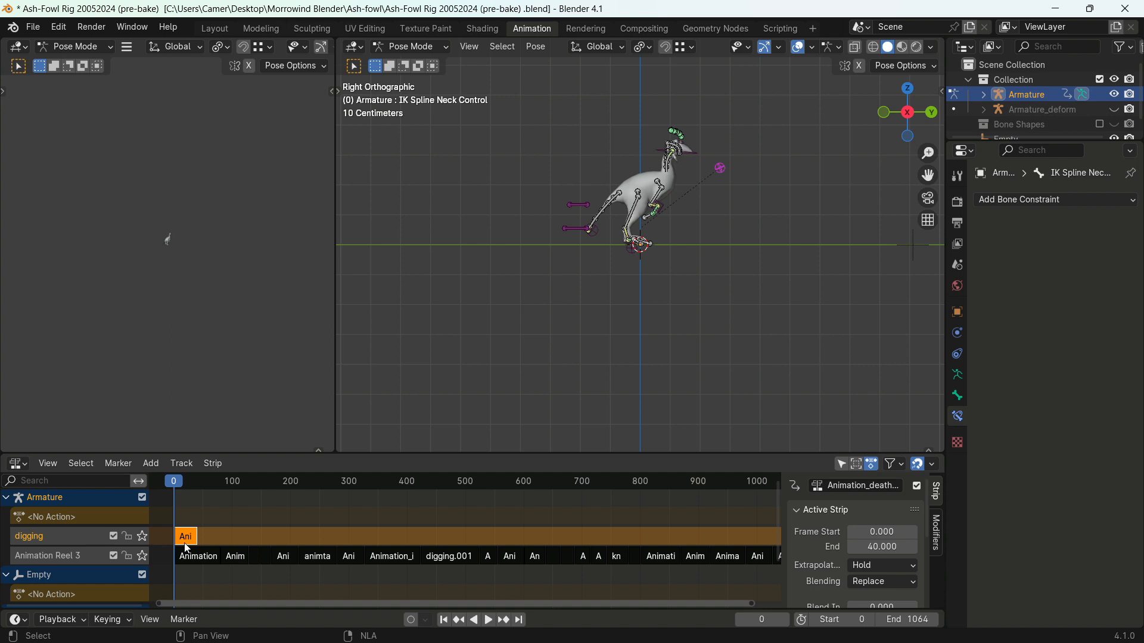
pyautogui.keyDown('ctrl'); pyautogui.hscroll(1, 187, 548); pyautogui.keyUp('ctrl')
pyautogui.press('g')
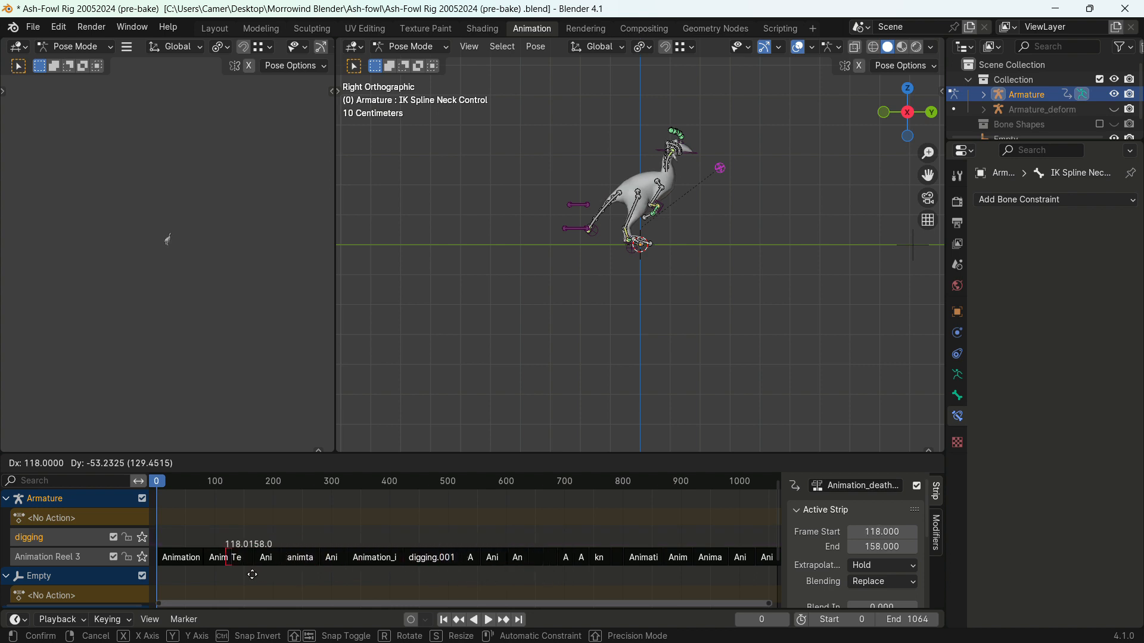
pyautogui.rightClick(250, 545)
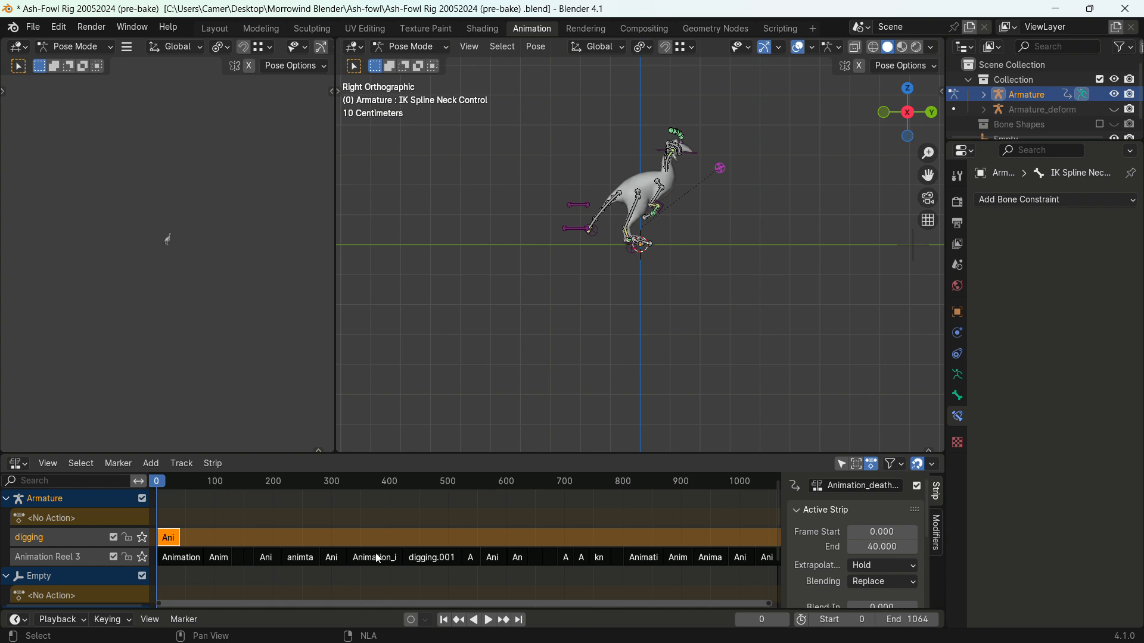
# Select the run strip on the Animation Reel 3 track and solo that track
pyautogui.keyDown('ctrl'); pyautogui.hscroll(-2, 375, 553); pyautogui.keyUp('ctrl')
pyautogui.keyDown('shift'); pyautogui.scroll(-2, 373, 551); pyautogui.keyUp('shift')
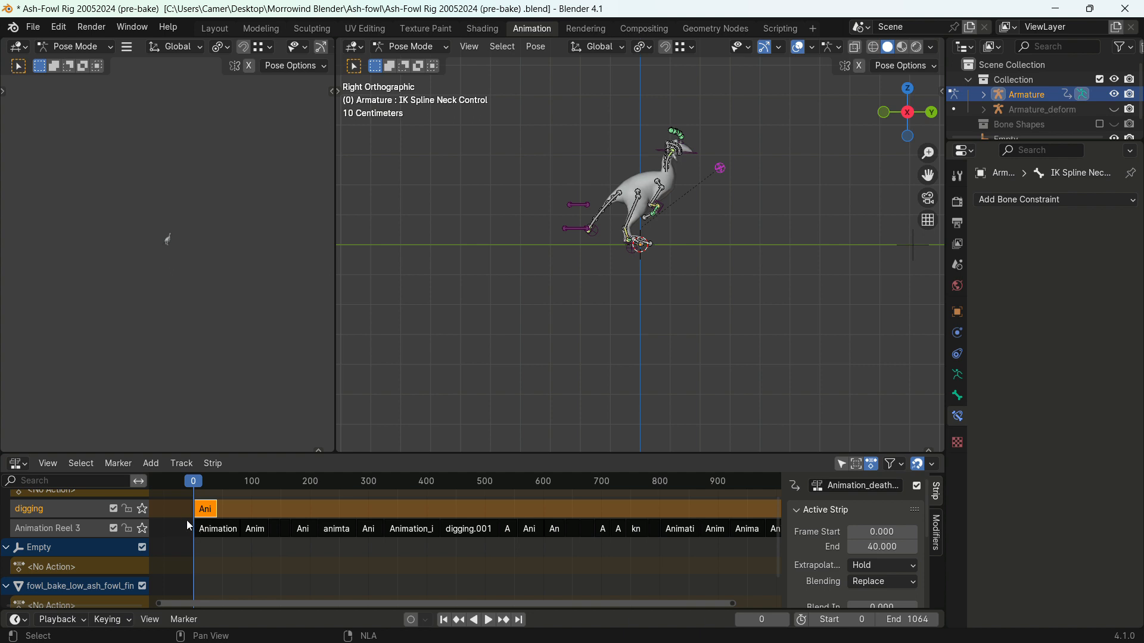
pyautogui.click(211, 532)
pyautogui.click(267, 531)
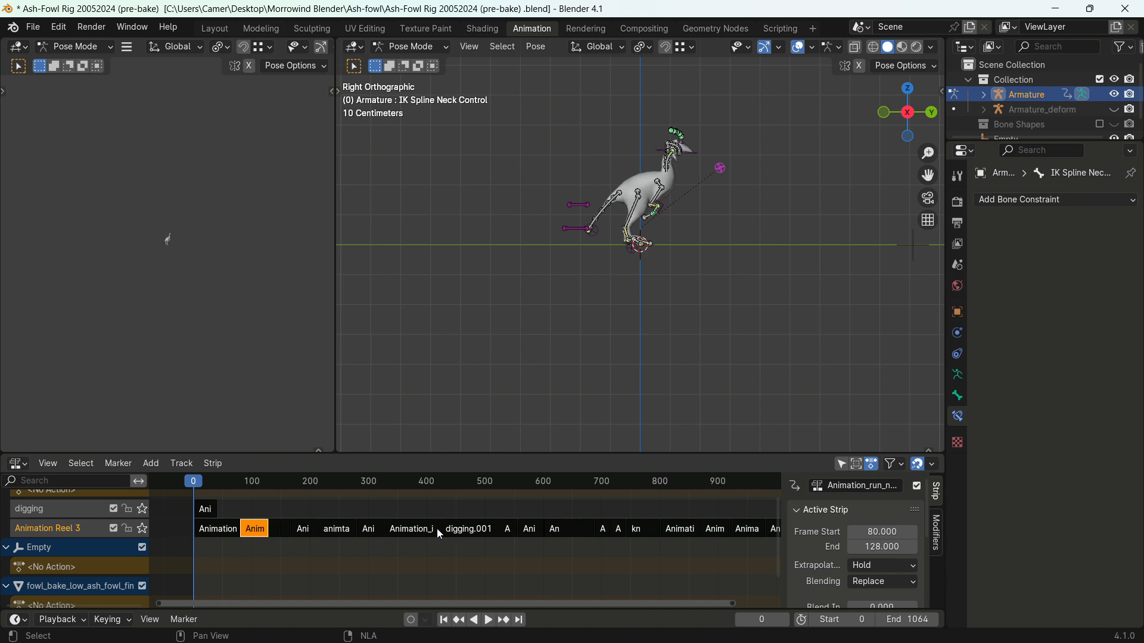
pyautogui.click(140, 530)
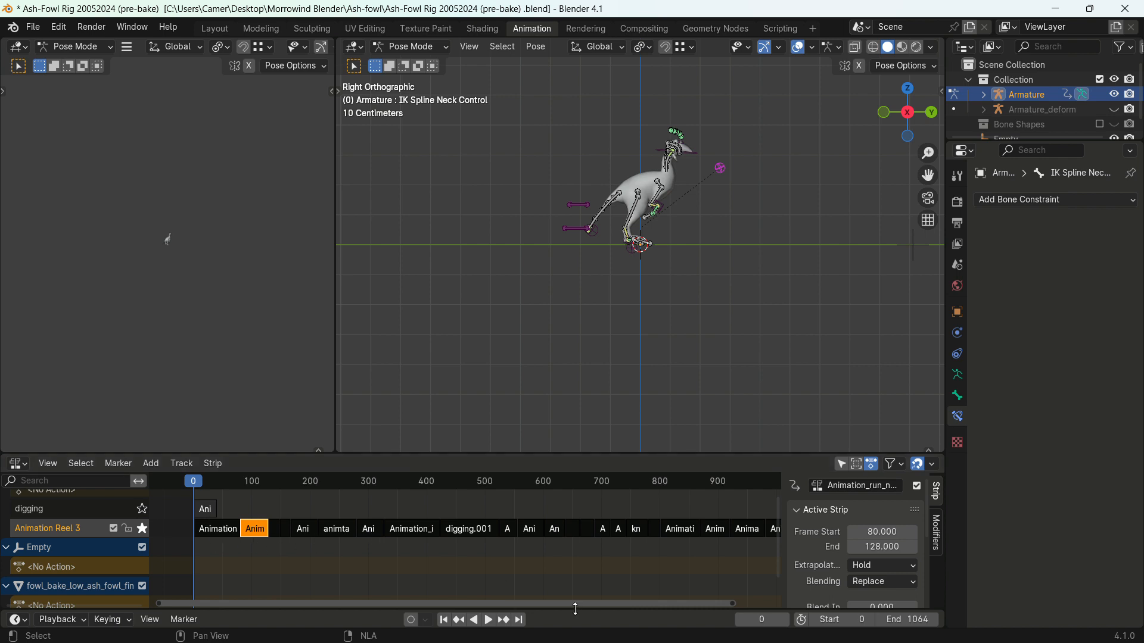
# Preview the start of the Animation Reel 3 track with solo on and off, and return to frame 0
pyautogui.click(488, 621)
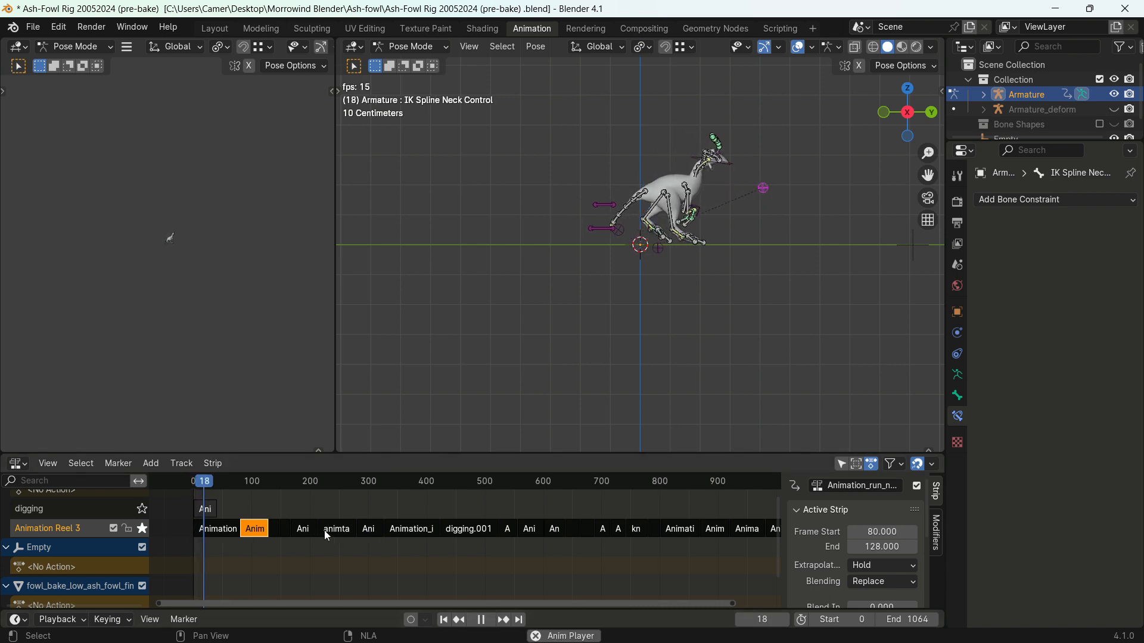
pyautogui.moveTo(210, 482); pyautogui.dragTo(200, 531)
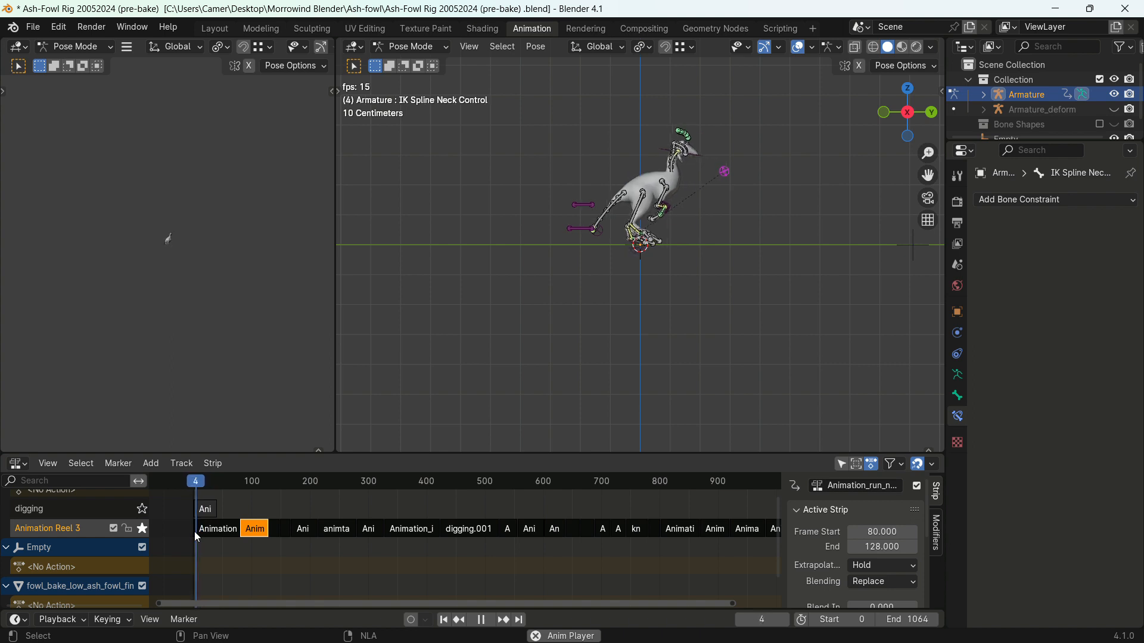
pyautogui.click(142, 528)
pyautogui.press('space')
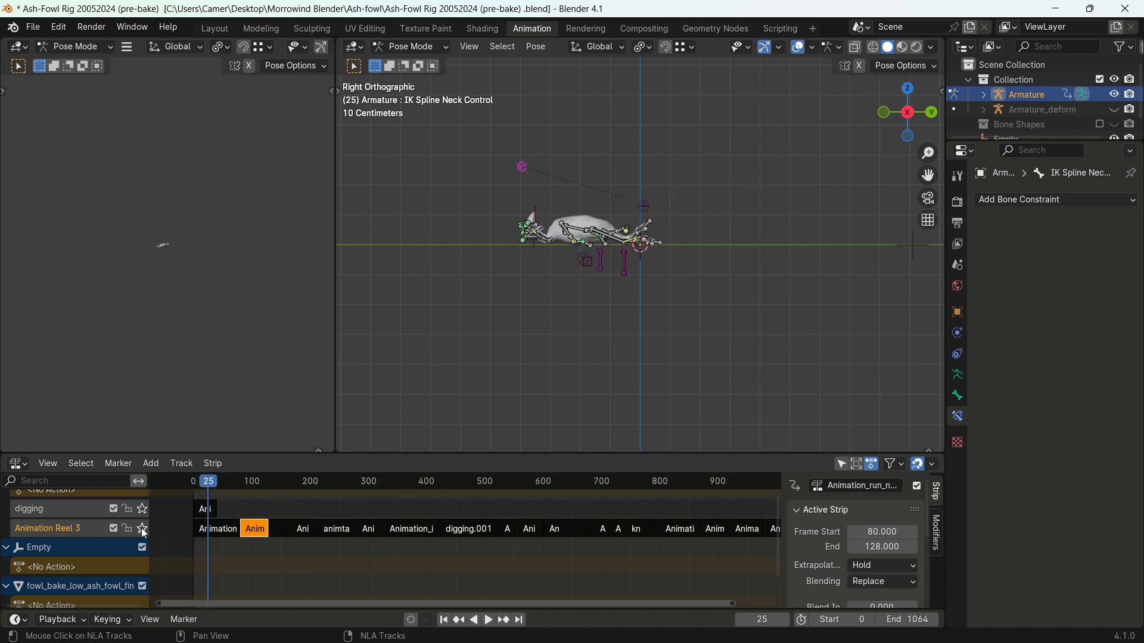
pyautogui.moveTo(212, 480); pyautogui.dragTo(181, 483)
# Move the death strip on the digging track to start at frame 460
pyautogui.click(212, 514)
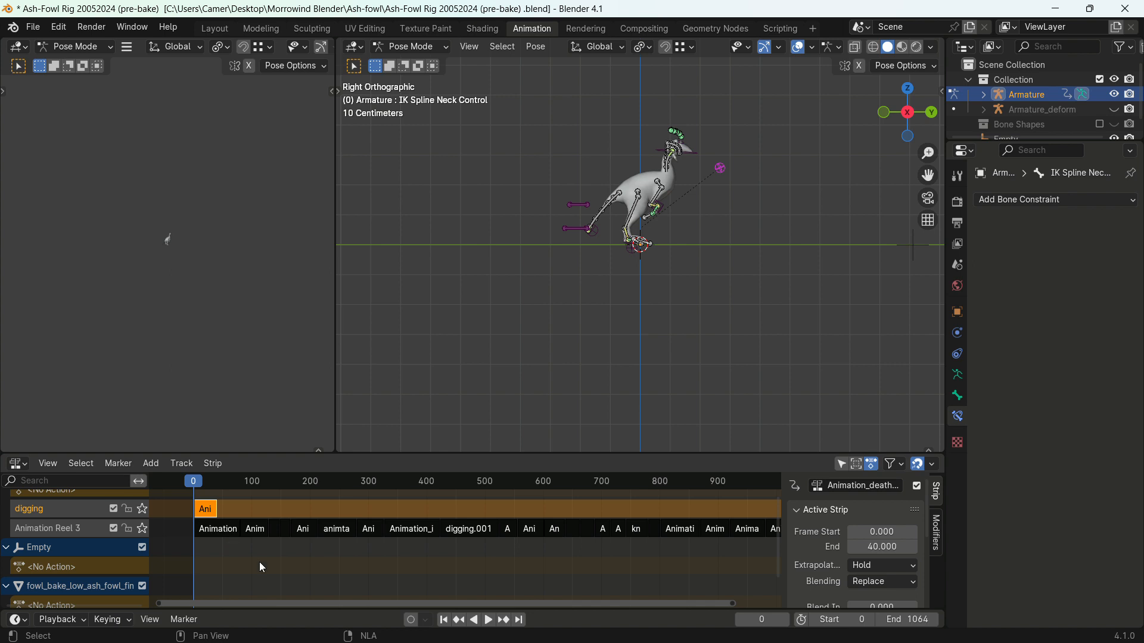
pyautogui.press('Home')
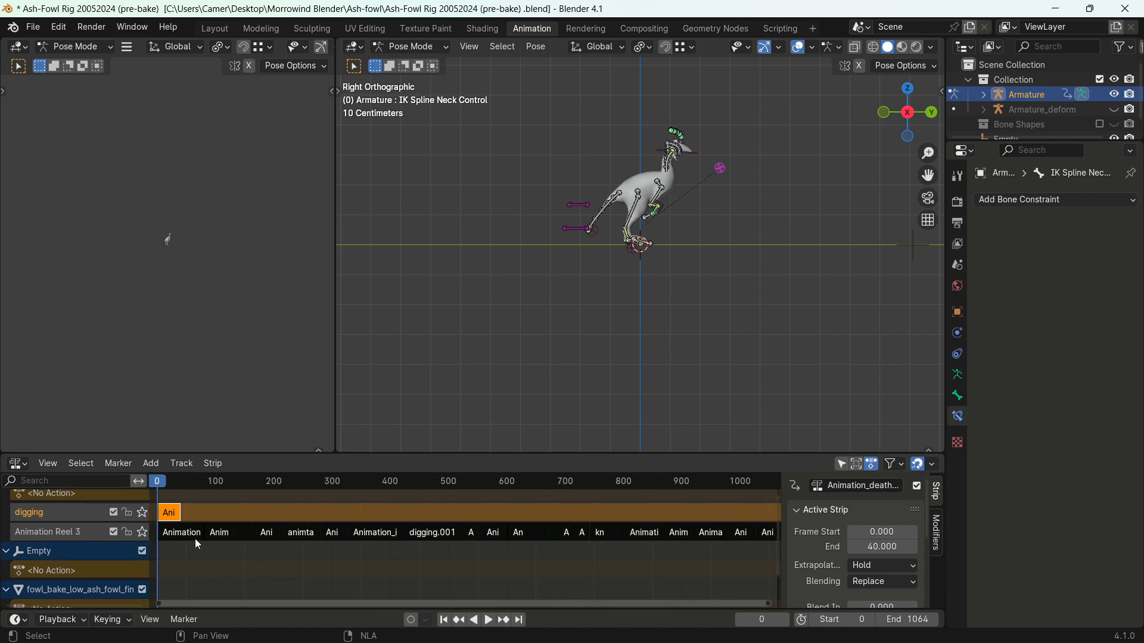
pyautogui.moveTo(191, 519); pyautogui.dragTo(460, 510)
pyautogui.keyDown('ctrl'); pyautogui.scroll(-5, 460, 510); pyautogui.keyUp('ctrl')
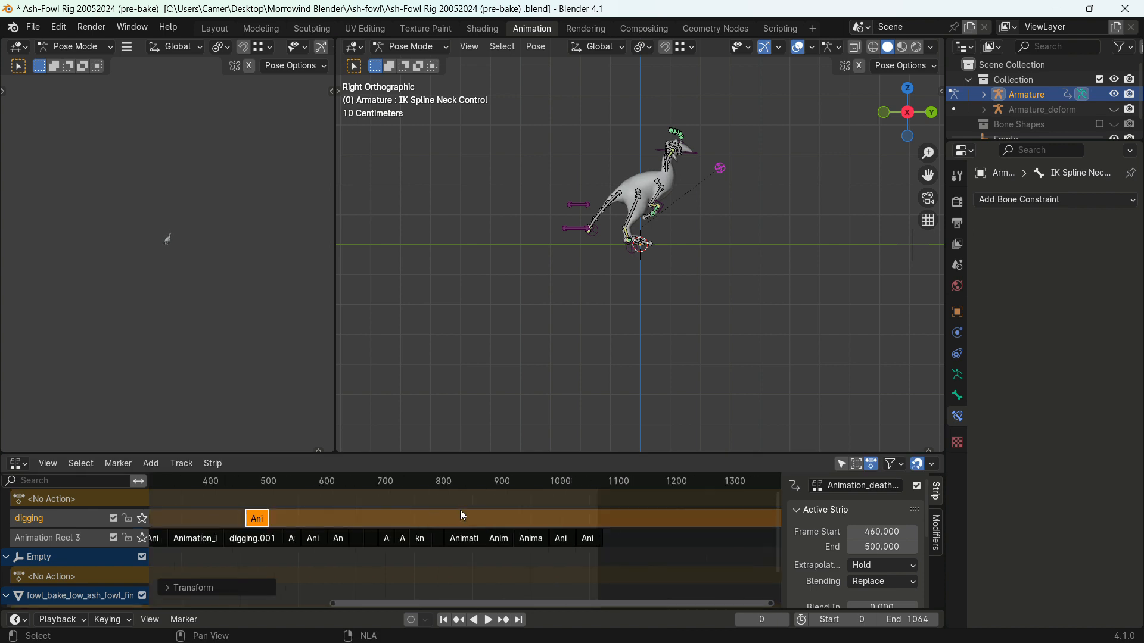
pyautogui.press('g')
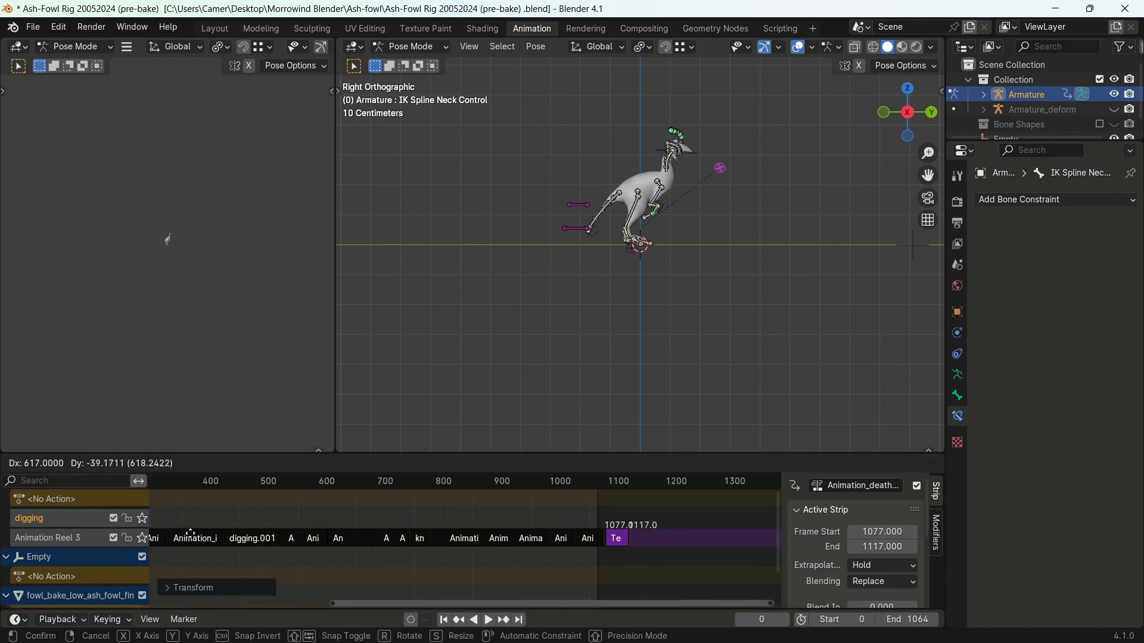
pyautogui.rightClick(190, 534)
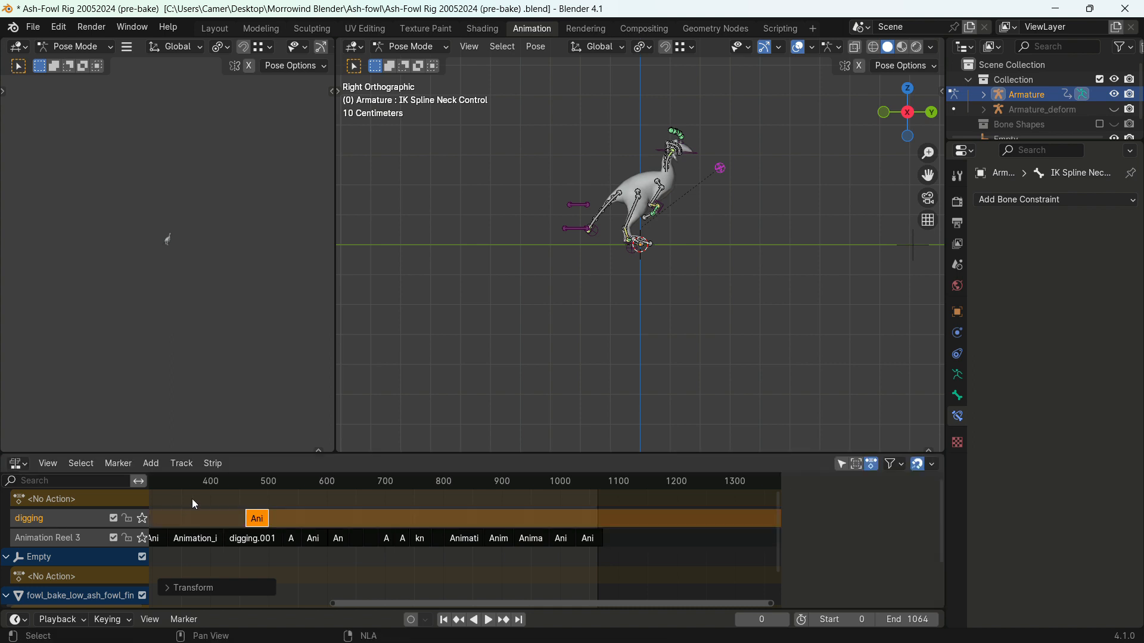
pyautogui.keyDown('ctrl'); pyautogui.scroll(5, 194, 504); pyautogui.keyUp('ctrl')
pyautogui.keyDown('ctrl'); pyautogui.scroll(5, 195, 505); pyautogui.keyUp('ctrl')
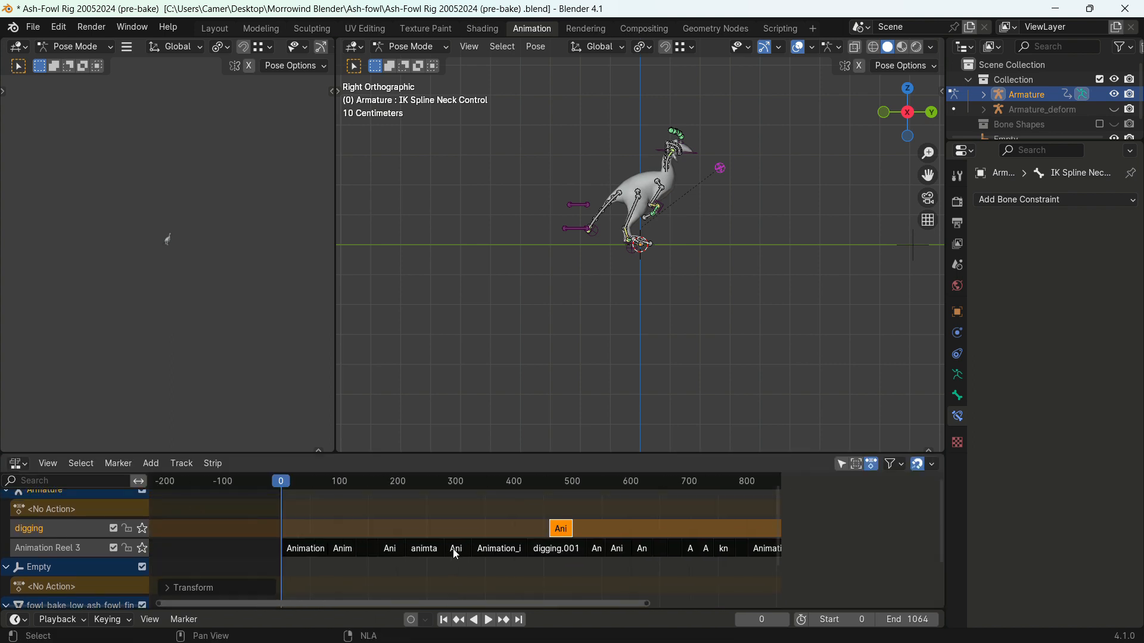
# Check the start and end frames of the walk and death strips and look over the strips along the timeline
pyautogui.click(312, 548)
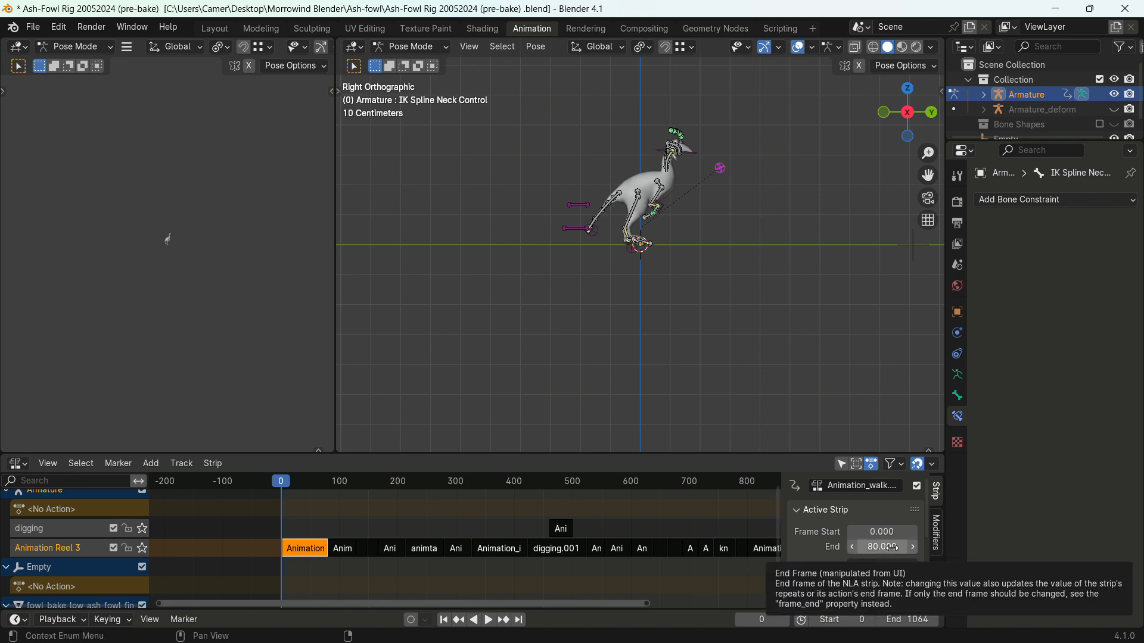
pyautogui.click(562, 530)
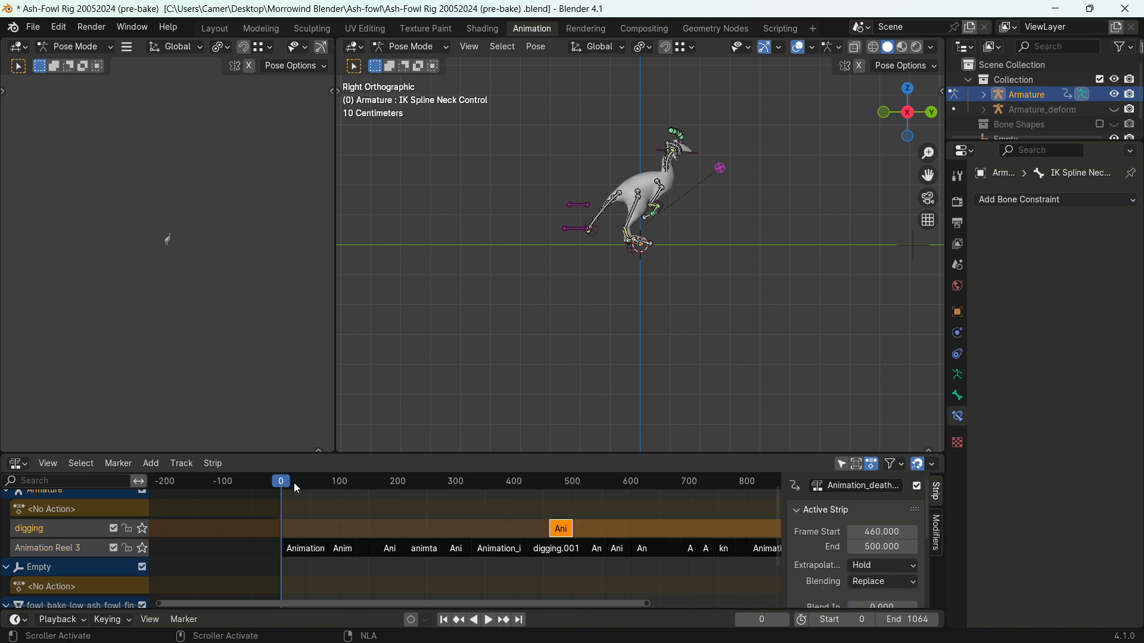
pyautogui.scroll(3, 296, 489)
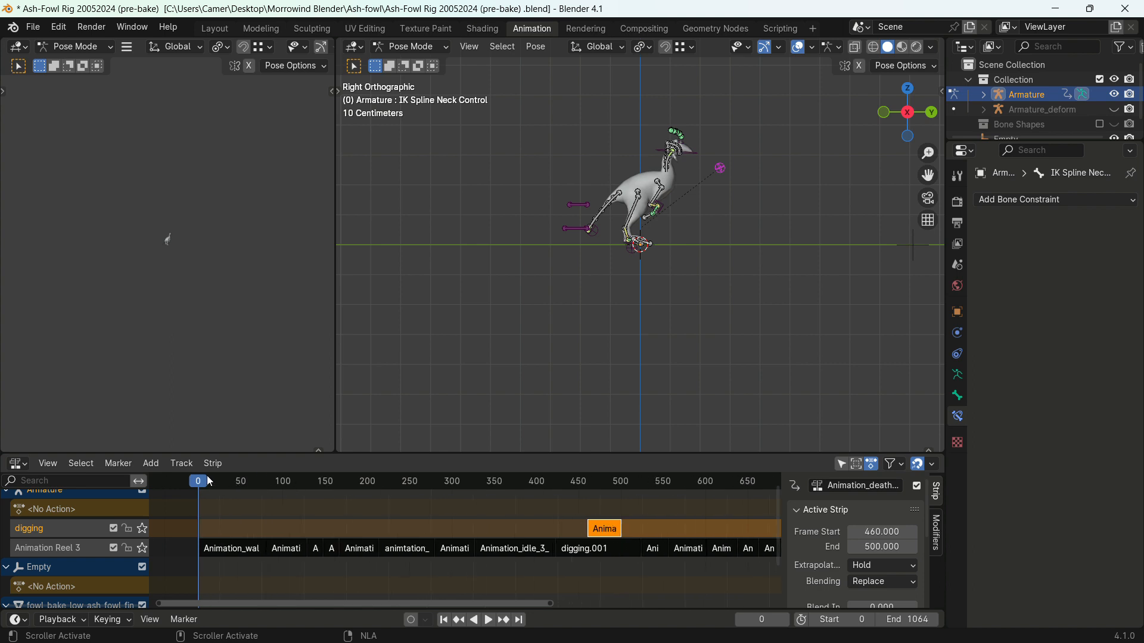
pyautogui.scroll(5, 398, 513)
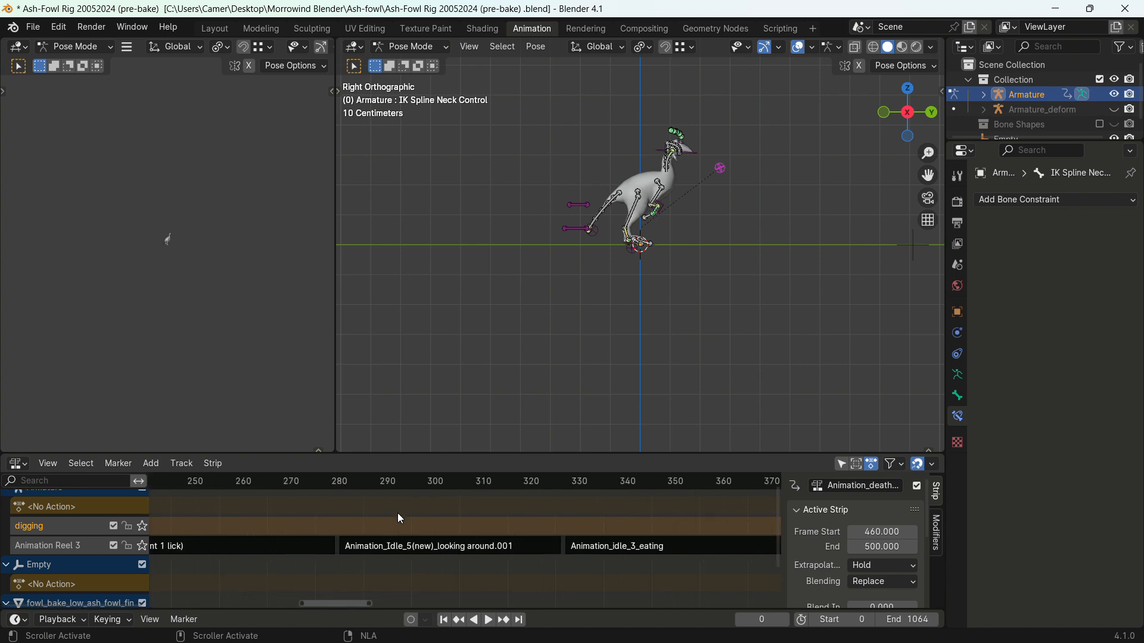
pyautogui.keyDown('ctrl'); pyautogui.hscroll(-2, 398, 513); pyautogui.keyUp('ctrl')
pyautogui.scroll(-6, 399, 515)
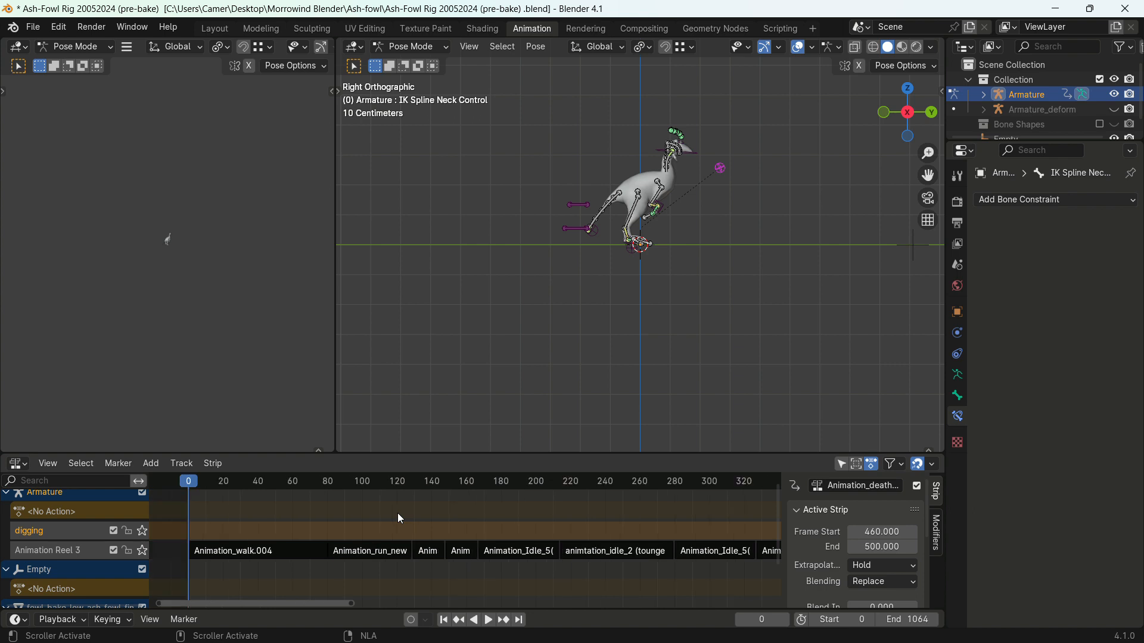
pyautogui.keyDown('ctrl'); pyautogui.hscroll(1, 391, 521); pyautogui.keyUp('ctrl')
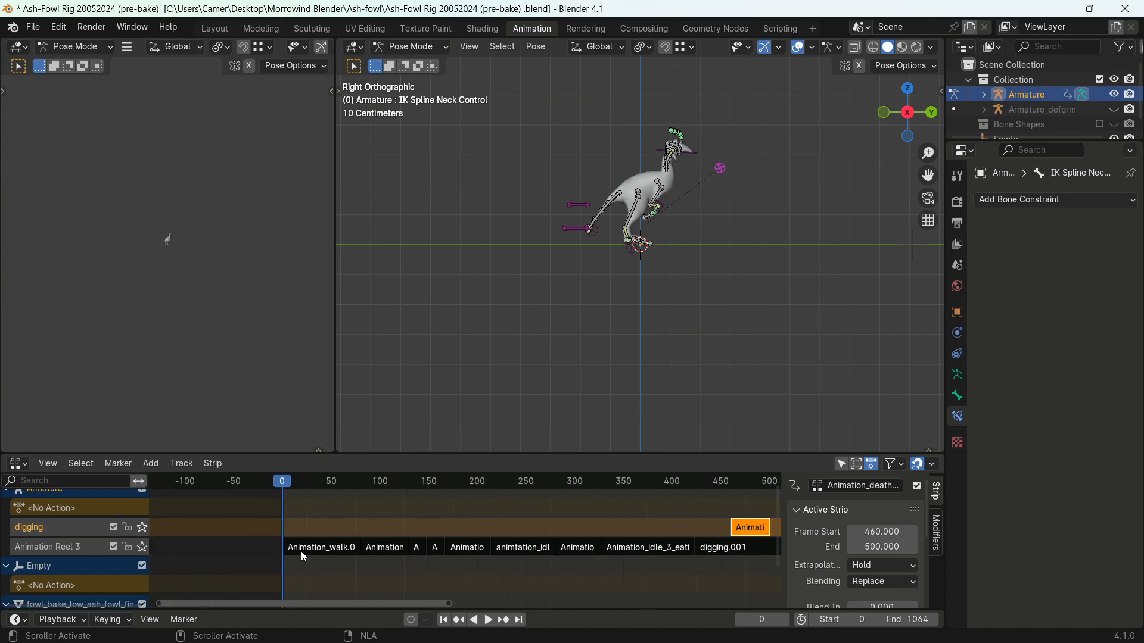
pyautogui.keyDown('ctrl'); pyautogui.hscroll(3, 304, 557); pyautogui.keyUp('ctrl')
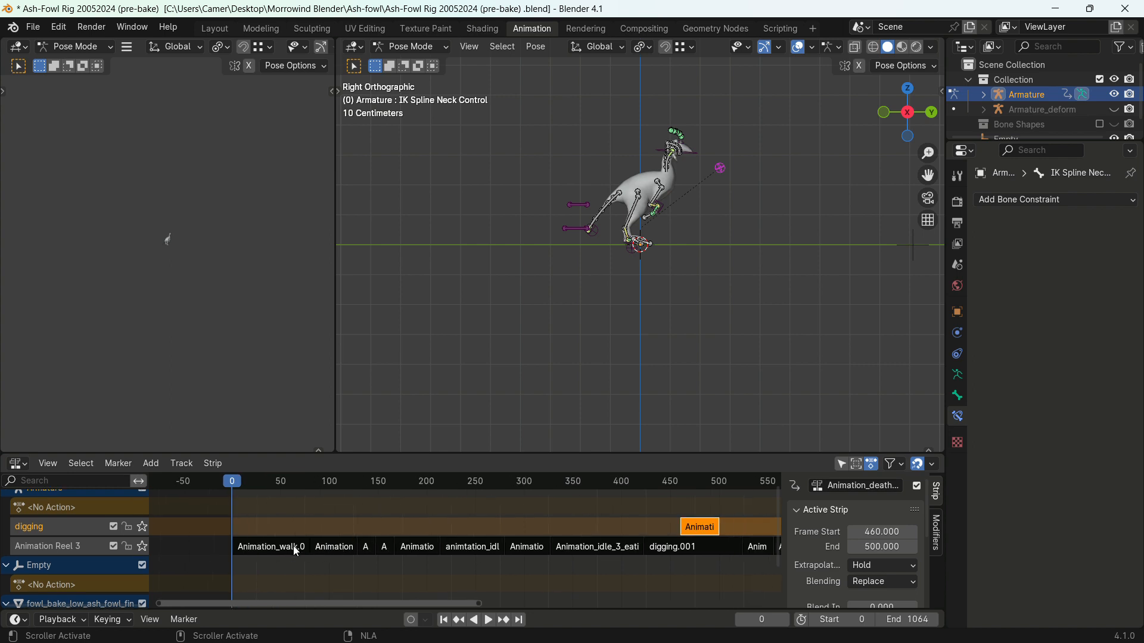
pyautogui.keyDown('ctrl'); pyautogui.hscroll(2, 296, 552); pyautogui.keyUp('ctrl')
pyautogui.scroll(-3, 296, 552)
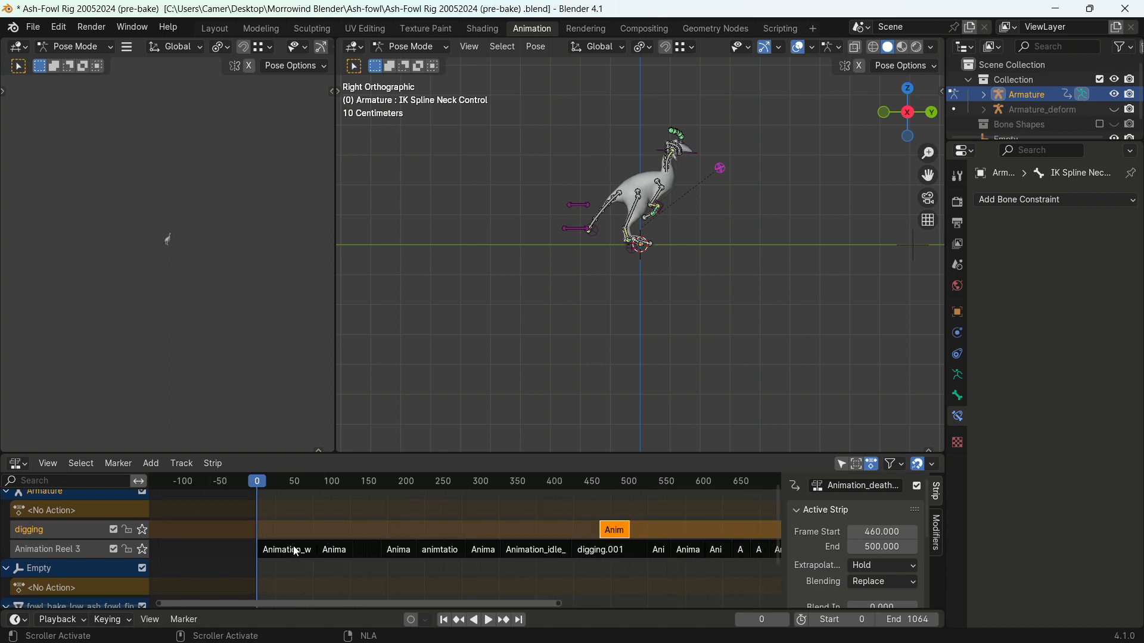
pyautogui.keyDown('ctrl'); pyautogui.hscroll(3, 296, 552); pyautogui.keyUp('ctrl')
pyautogui.keyDown('ctrl'); pyautogui.hscroll(6, 297, 552); pyautogui.keyUp('ctrl')
pyautogui.keyDown('ctrl'); pyautogui.hscroll(8, 531, 528); pyautogui.keyUp('ctrl')
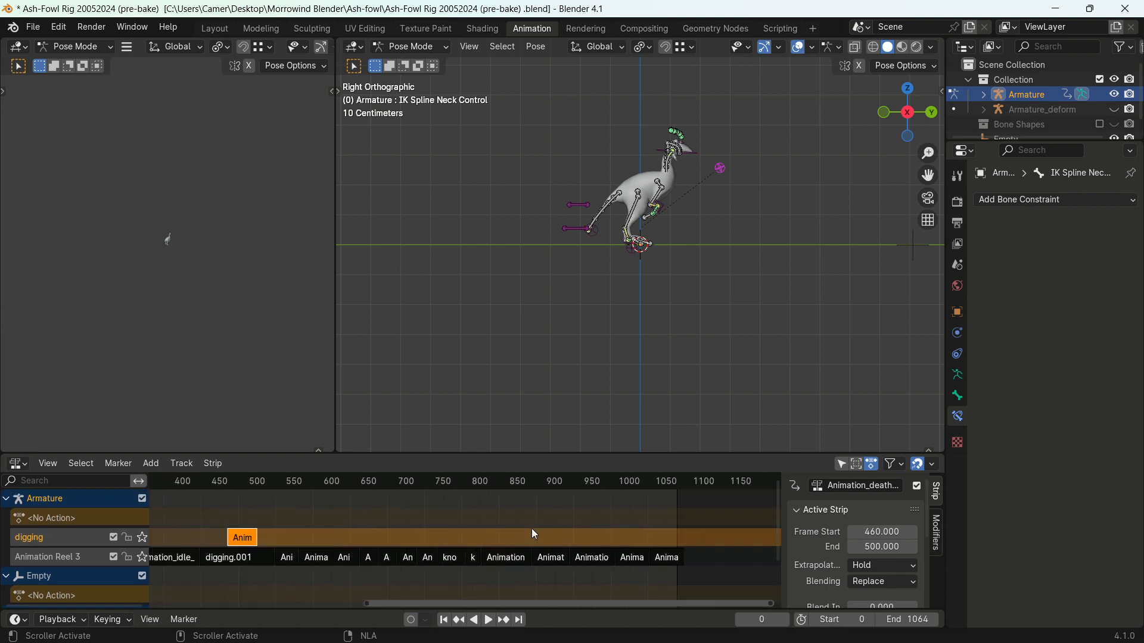
# Select the last idle strip on the Animation Reel 3 track and solo that track
pyautogui.click(644, 558)
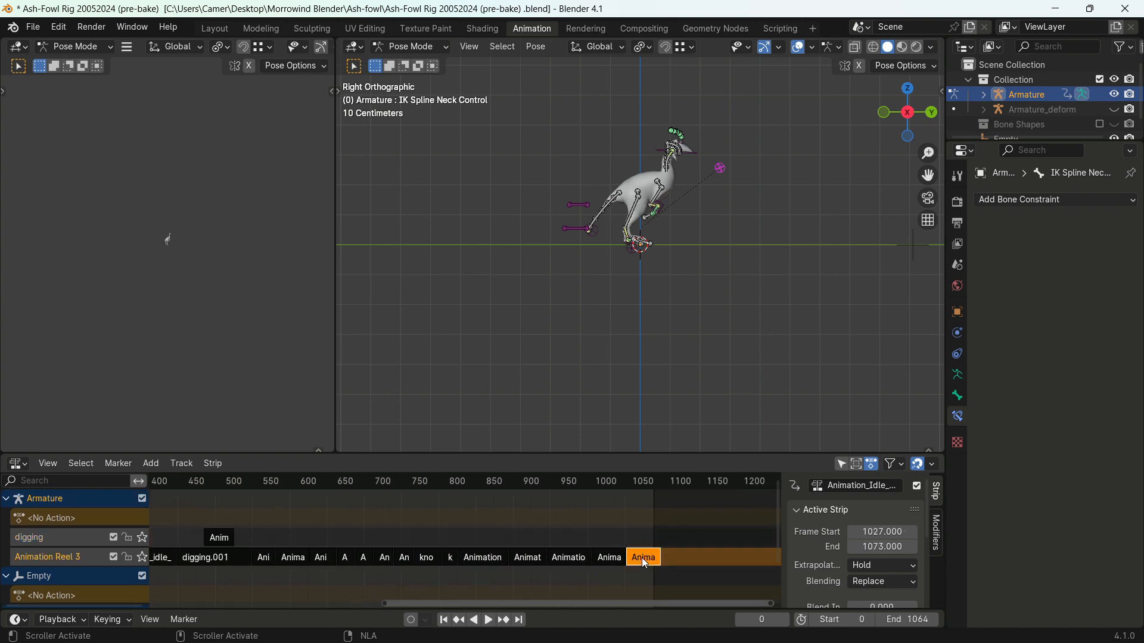
pyautogui.moveTo(403, 491); pyautogui.dragTo(631, 512)
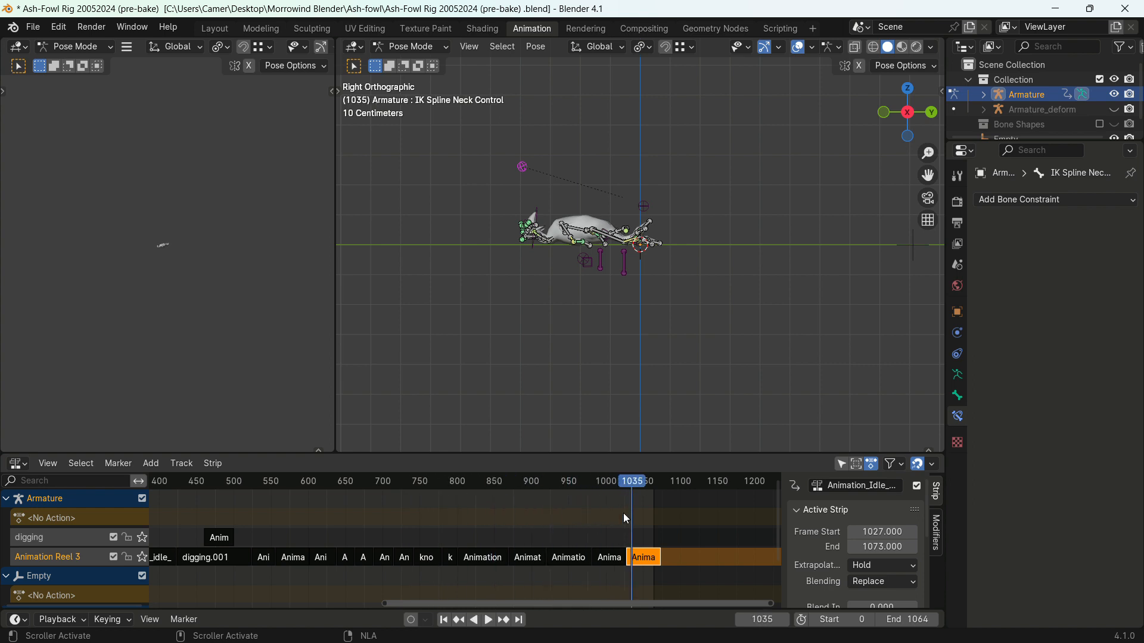
pyautogui.click(142, 557)
# Play back and scrub through the last idle strip, returning to its start at frame 1027
pyautogui.press('space')
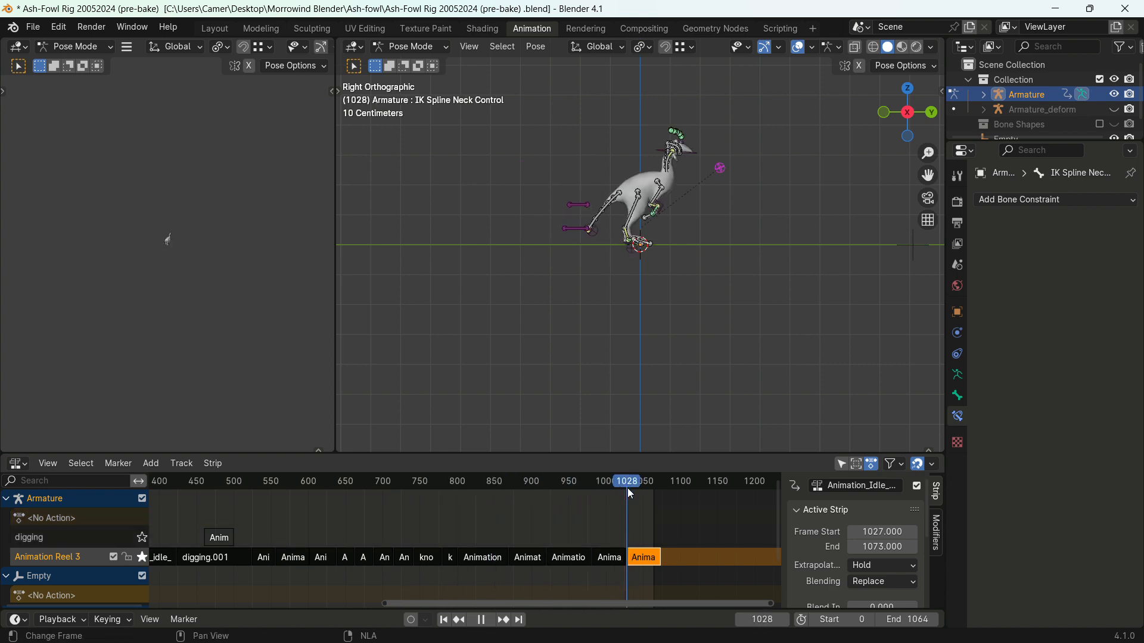
pyautogui.moveTo(635, 498); pyautogui.dragTo(644, 503)
pyautogui.press('space')
pyautogui.press('space')
pyautogui.moveTo(664, 488); pyautogui.dragTo(627, 495)
pyautogui.press('space')
pyautogui.keyDown('ctrl'); pyautogui.hscroll(-5, 423, 537); pyautogui.keyUp('ctrl')
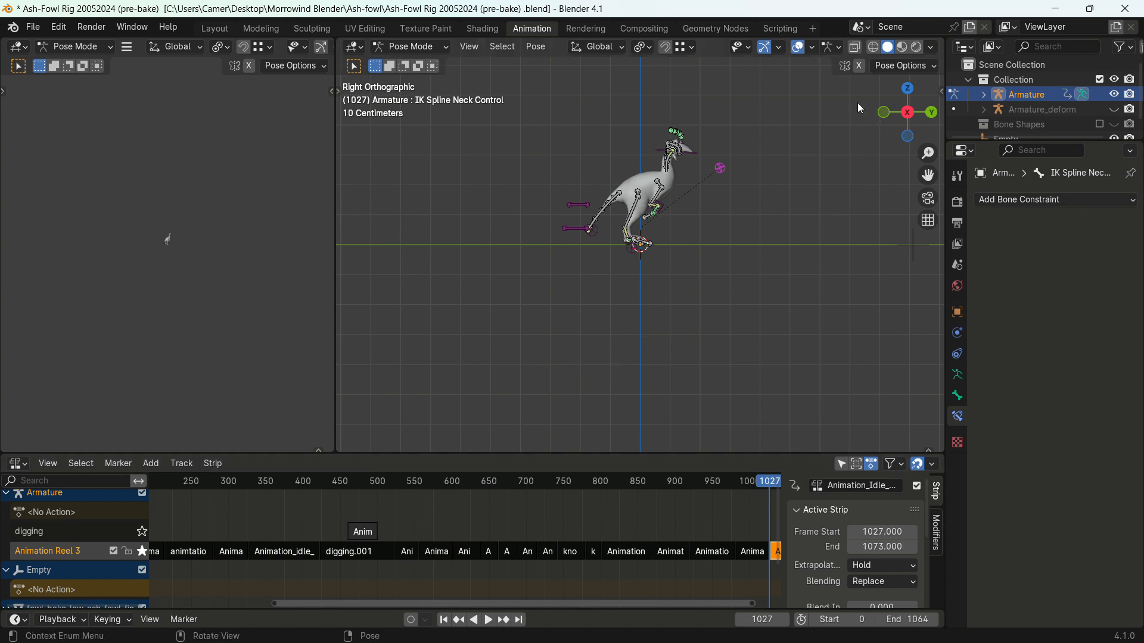
# Switch the control rig to Object Mode, hide Armature and make Armature_deform visible
pyautogui.click(432, 47)
pyautogui.click(423, 63)
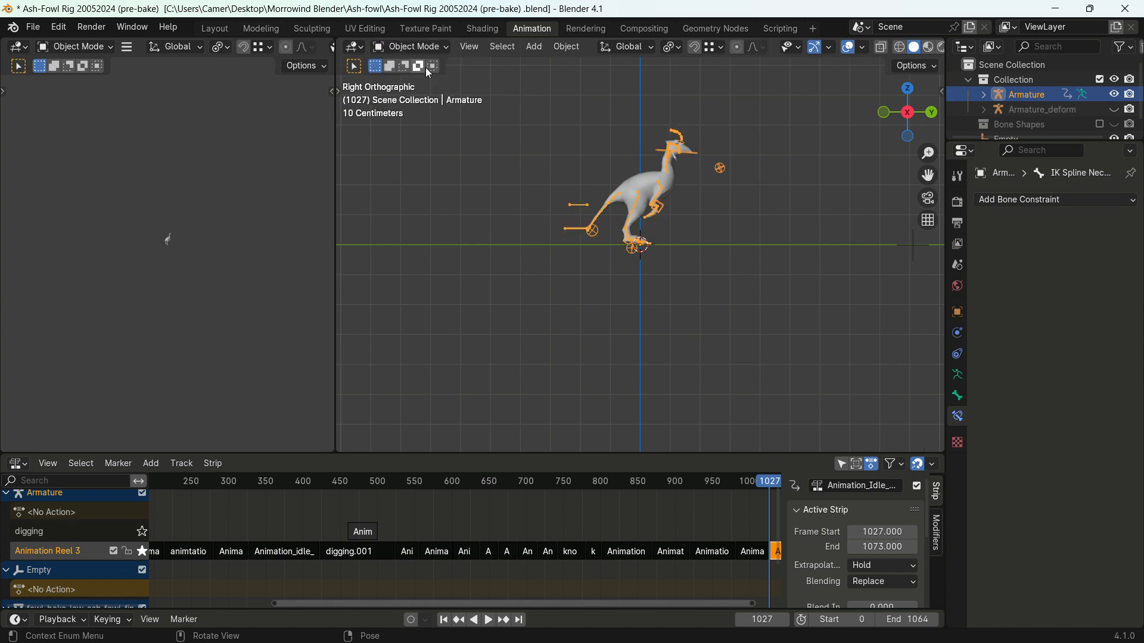
pyautogui.click(1115, 95)
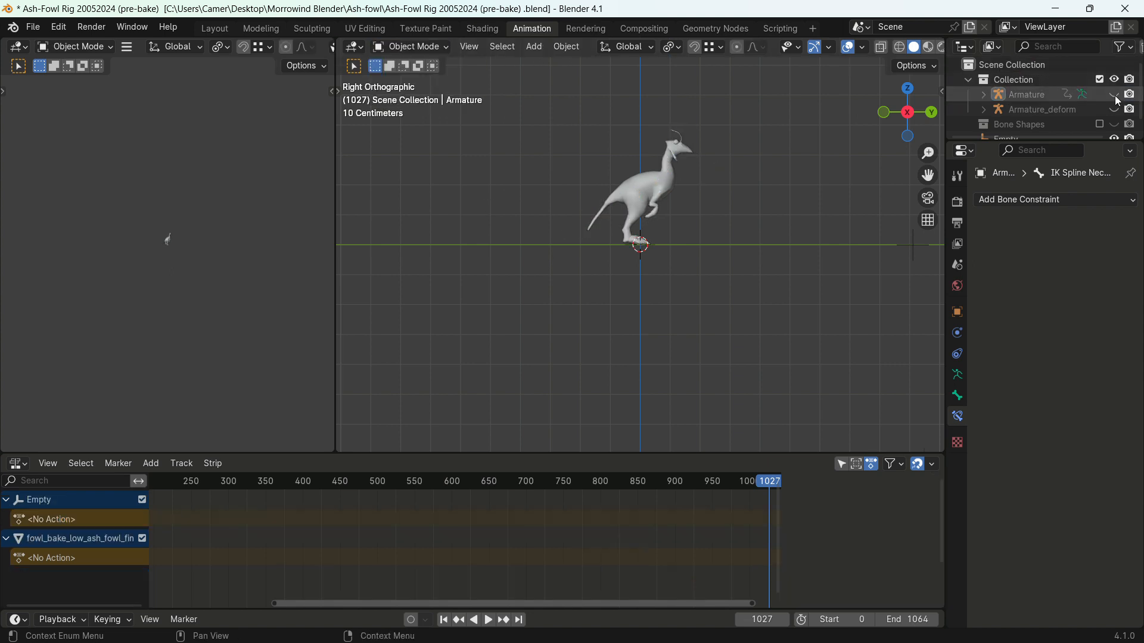
pyautogui.click(1115, 110)
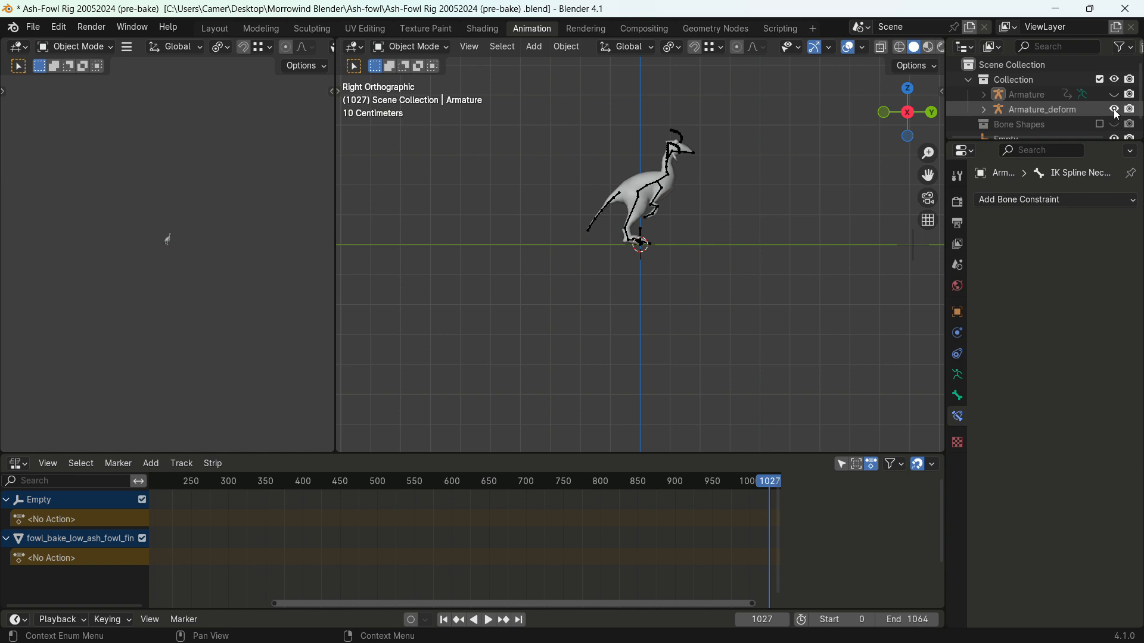
# Put Armature_deform into Pose Mode and select all its bones
pyautogui.click(655, 180)
pyautogui.click(394, 46)
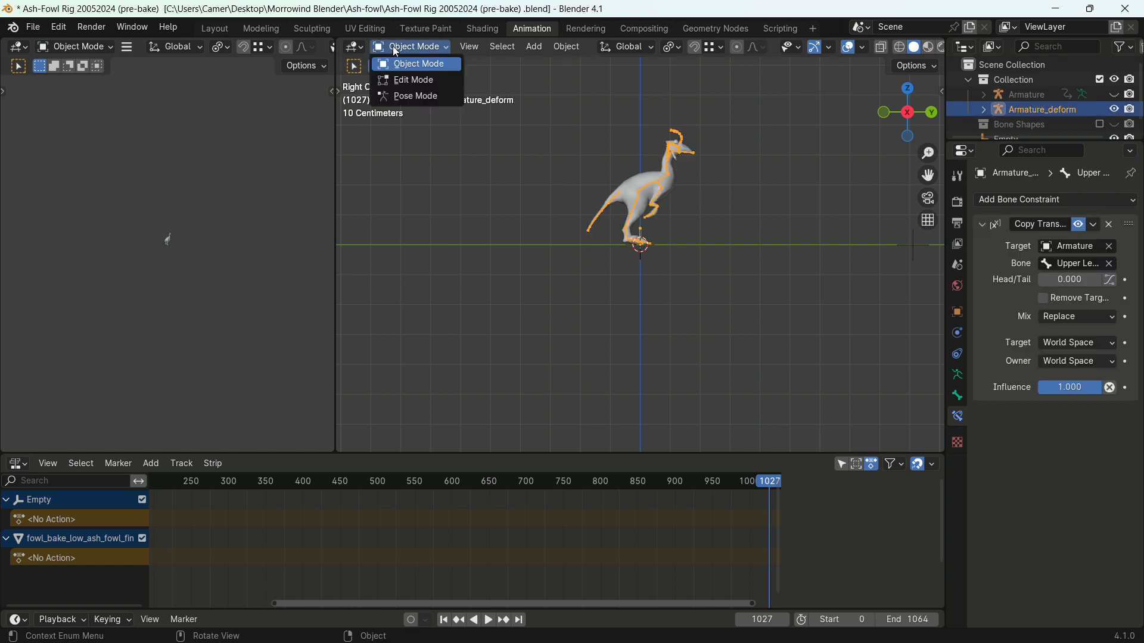
pyautogui.click(405, 94)
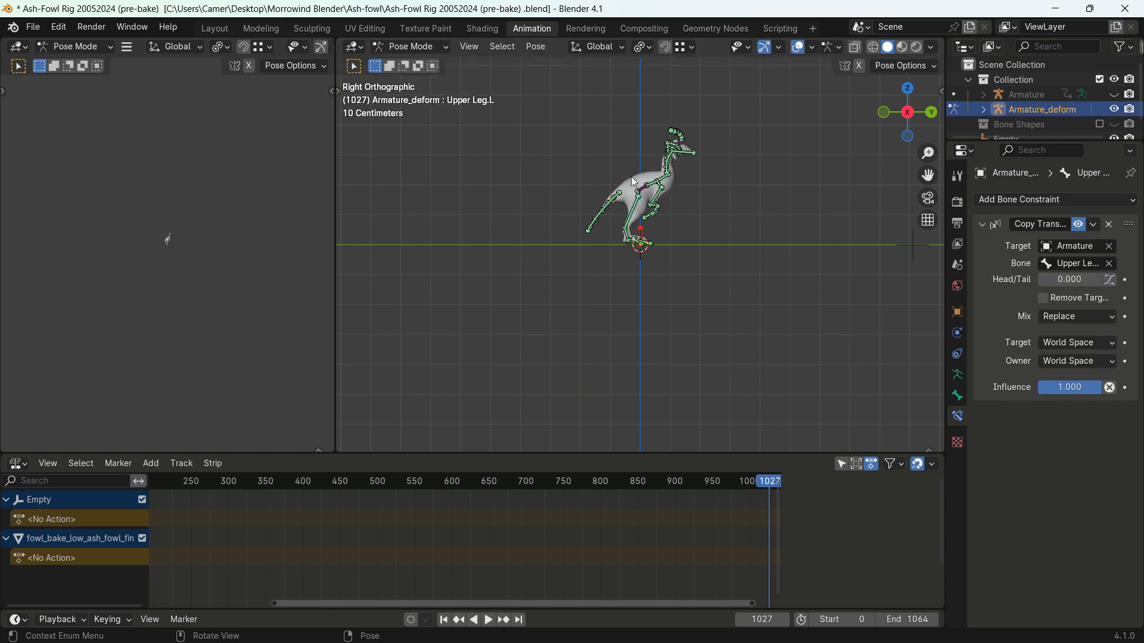
pyautogui.press('a')
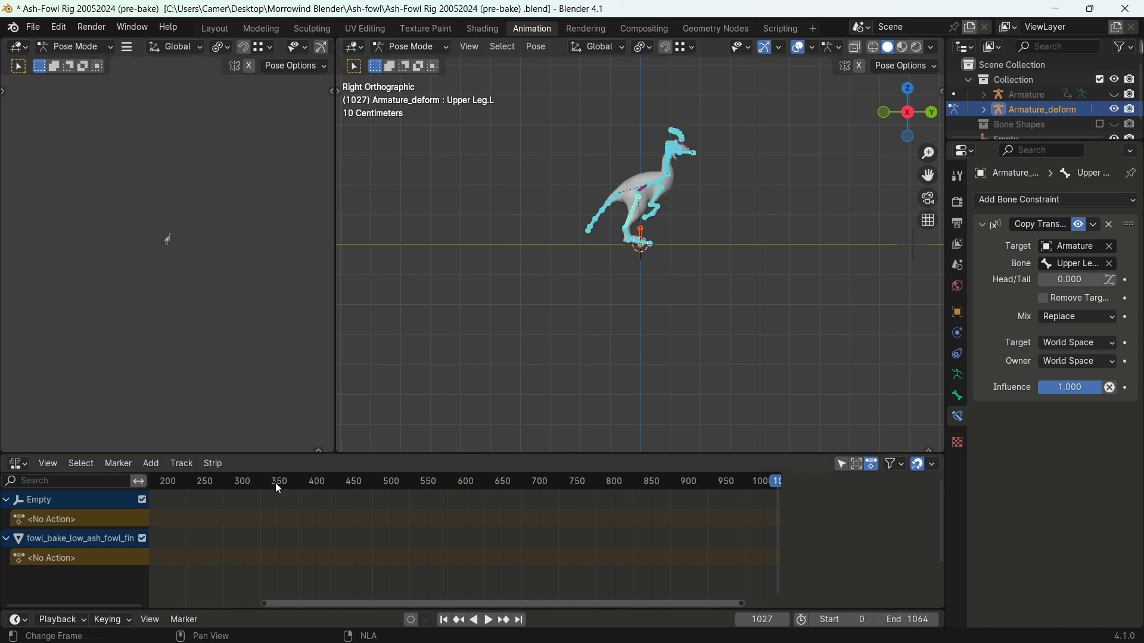
# Return to frame 0 and display the hidden Armature's tracks in the Nonlinear Animation editor
pyautogui.keyDown('ctrl'); pyautogui.hscroll(-10, 276, 482); pyautogui.keyUp('ctrl')
pyautogui.moveTo(275, 482); pyautogui.dragTo(227, 484)
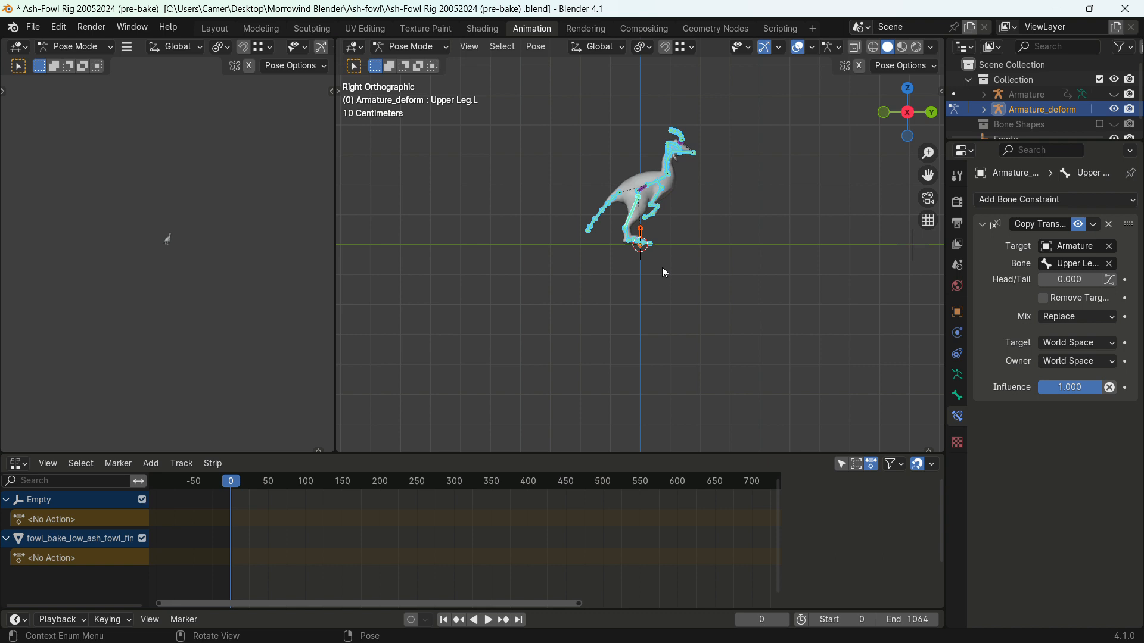
pyautogui.click(855, 466)
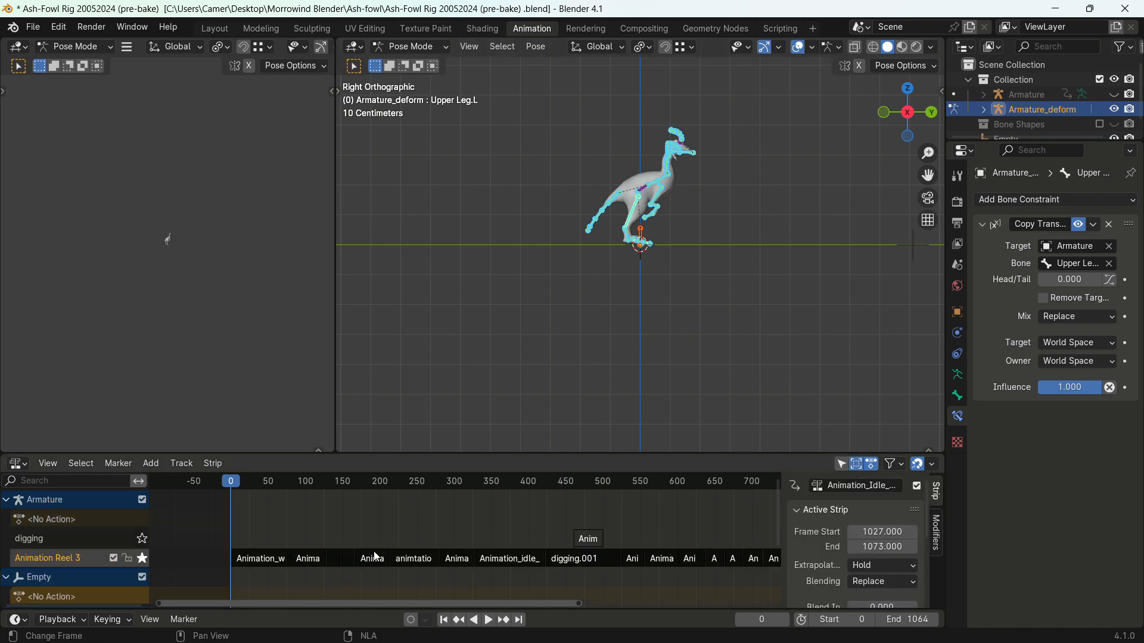
pyautogui.keyDown('ctrl'); pyautogui.hscroll(2, 375, 557); pyautogui.keyUp('ctrl')
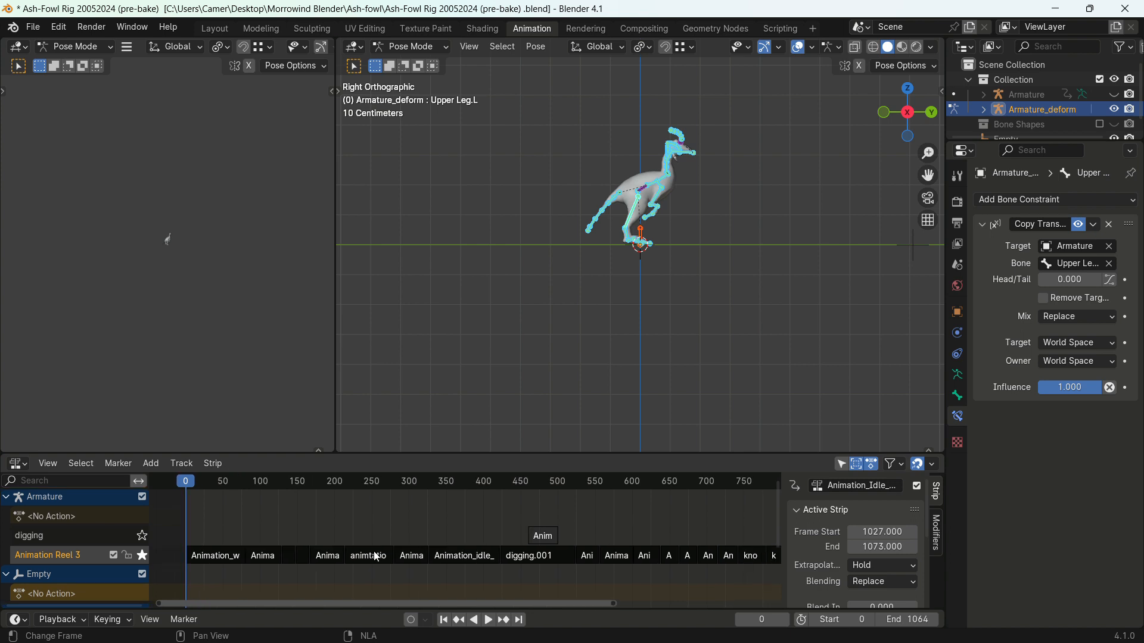
pyautogui.keyDown('ctrl'); pyautogui.hscroll(-1, 376, 557); pyautogui.keyUp('ctrl')
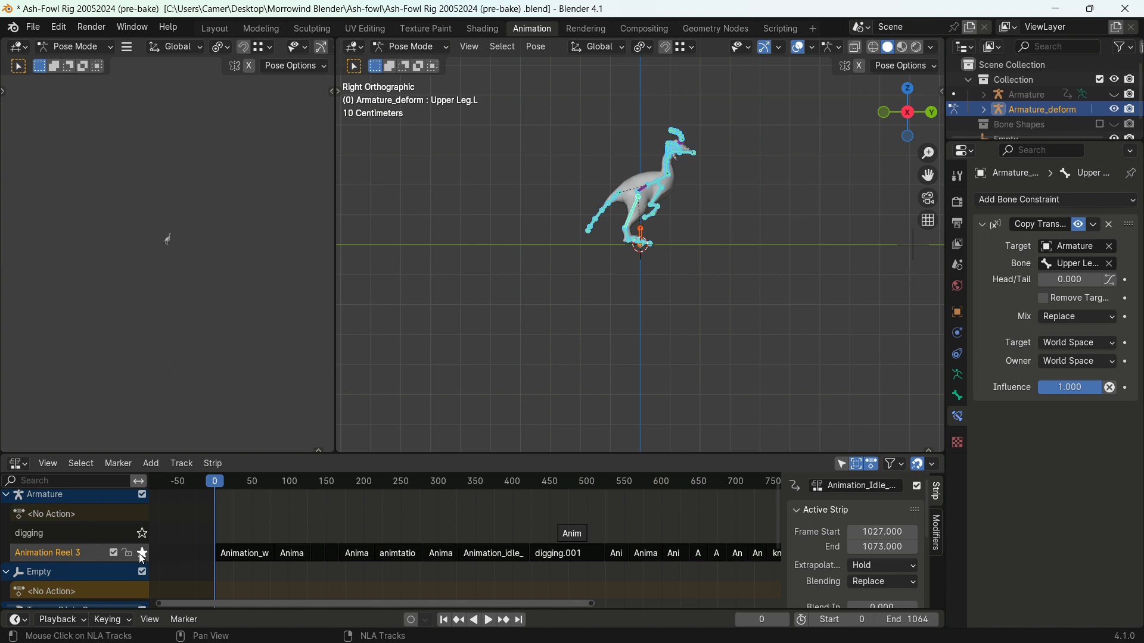
# Select all the strips on the Animation Reel 3 track and look along them
pyautogui.press('a')
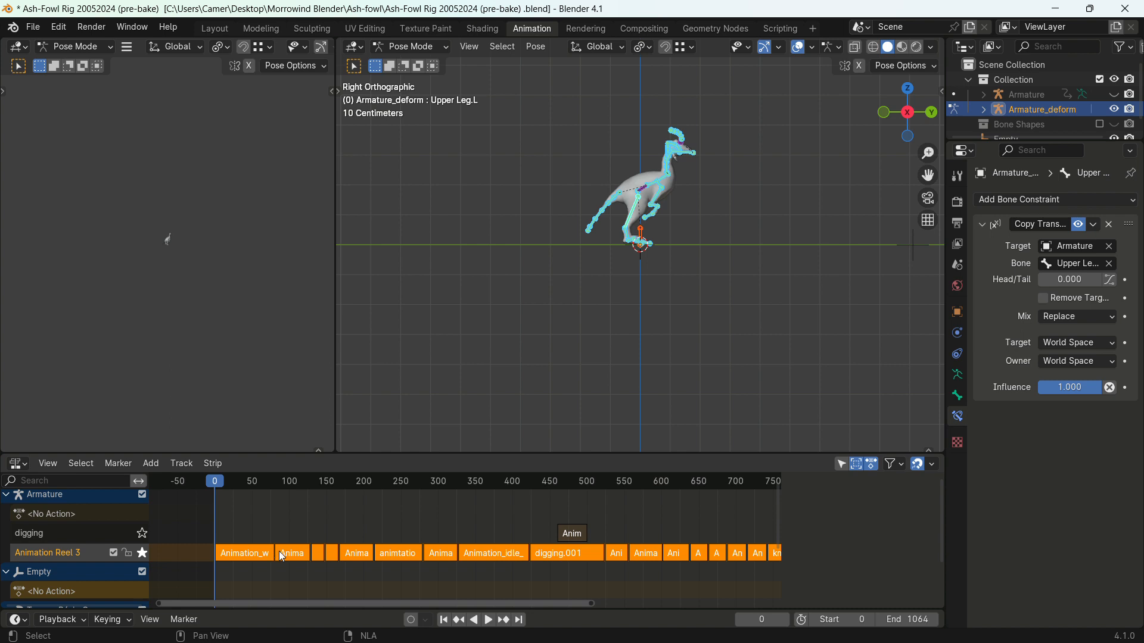
pyautogui.keyDown('ctrl'); pyautogui.hscroll(6, 362, 552); pyautogui.keyUp('ctrl')
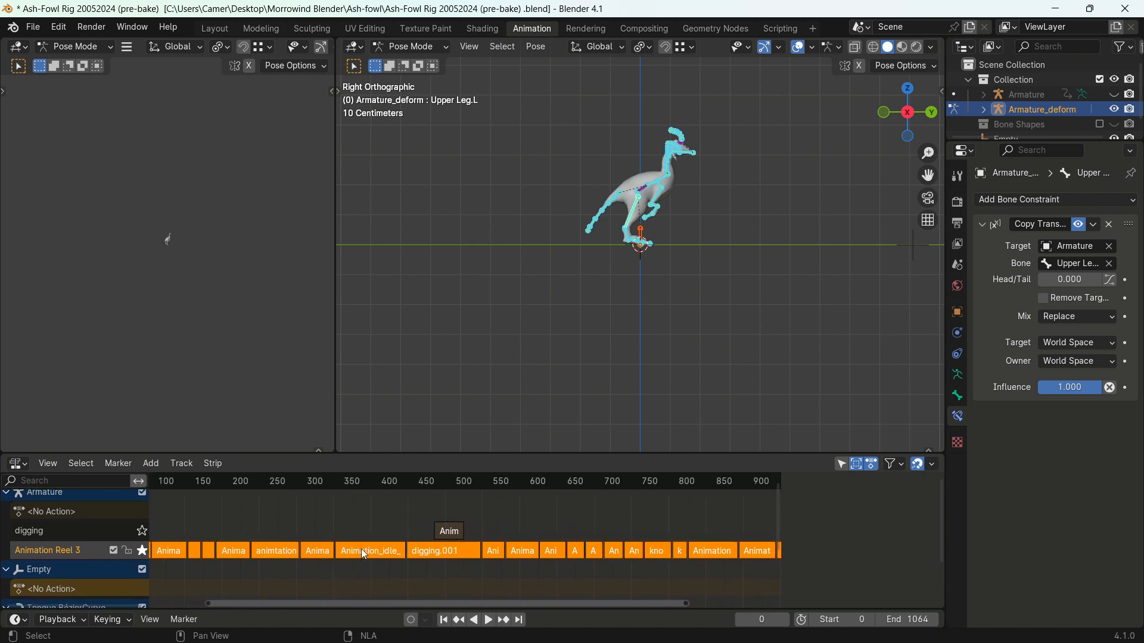
pyautogui.keyDown('ctrl'); pyautogui.hscroll(-3, 362, 552); pyautogui.keyUp('ctrl')
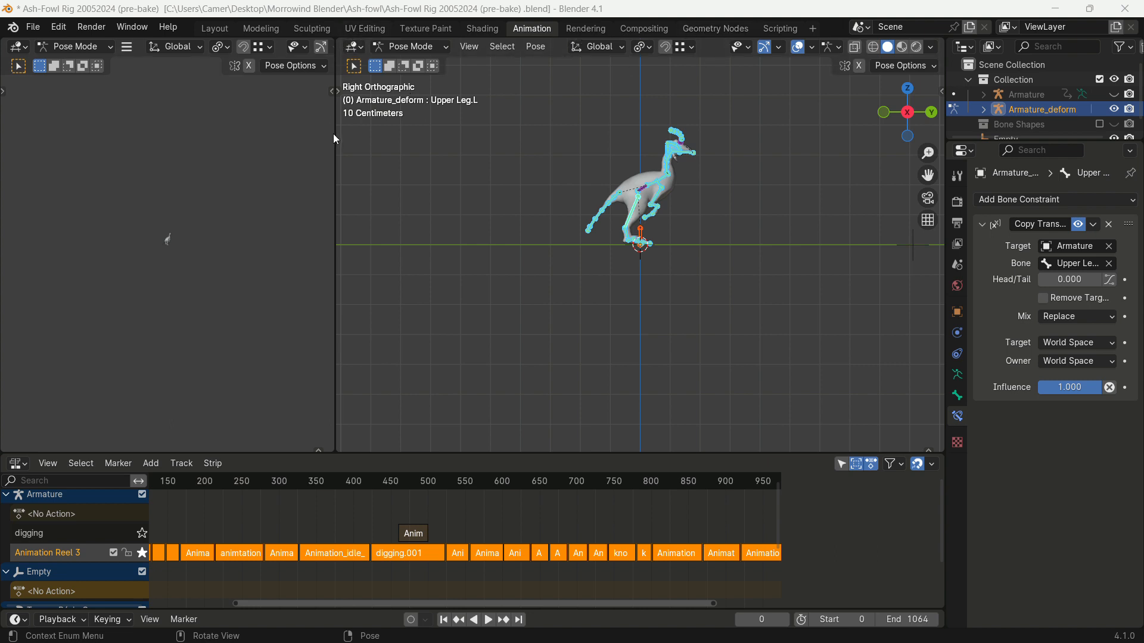
# Widen the main viewport and bake Armature_deform's selected bones over frames 0–1064 with Visual Keying, Clear Constraints and Overwrite Current Action enabled
pyautogui.moveTo(334, 133); pyautogui.dragTo(199, 150)
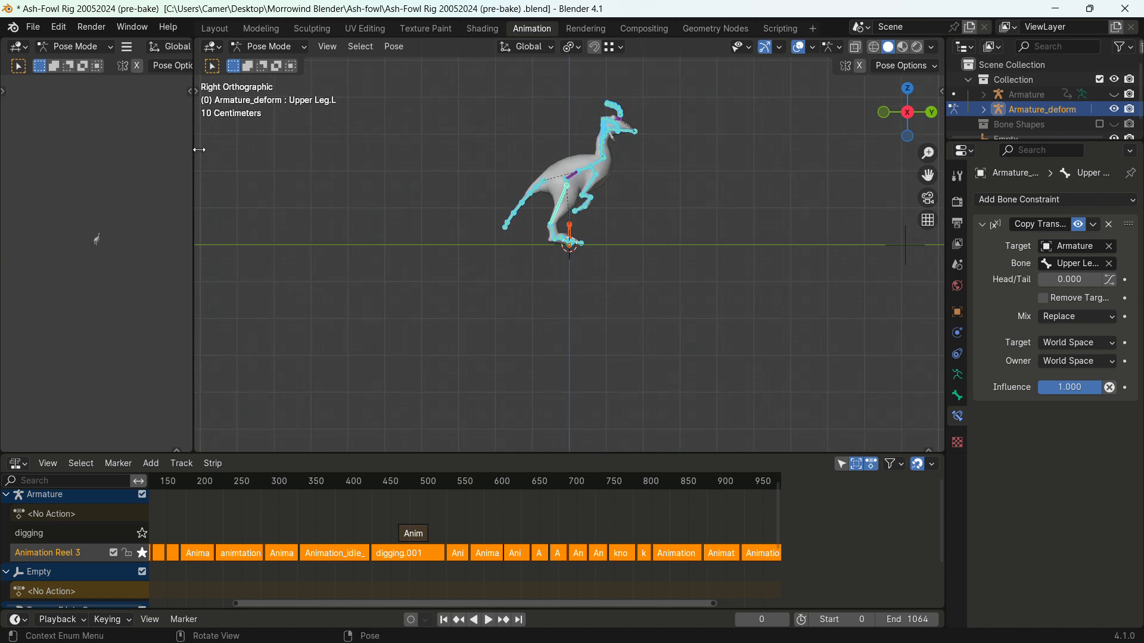
pyautogui.click(394, 48)
pyautogui.moveTo(441, 130)
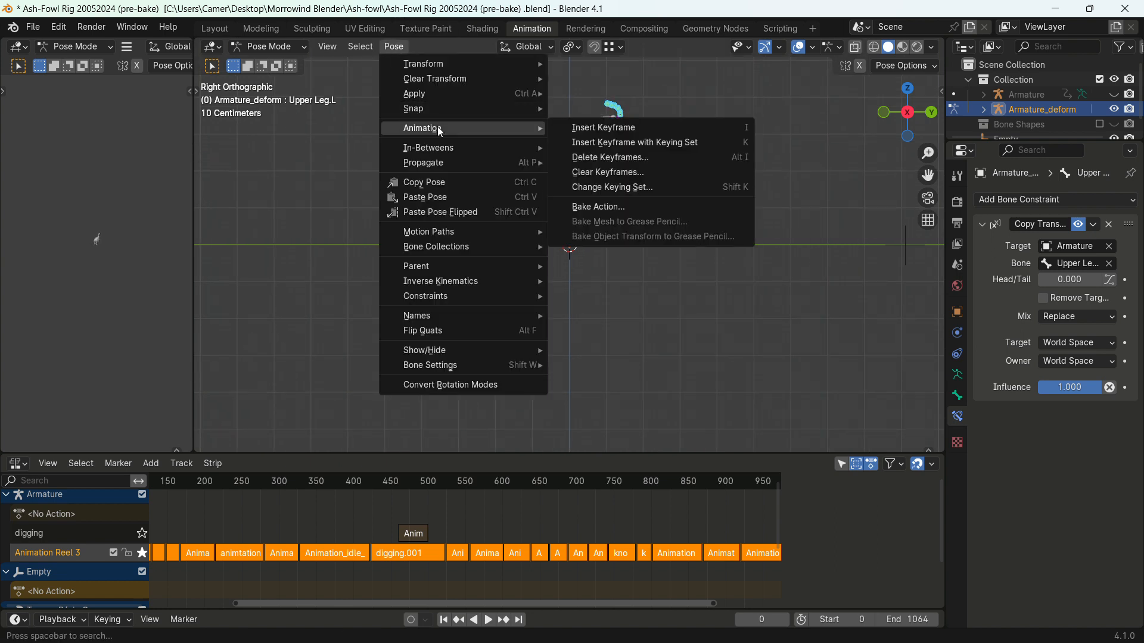
pyautogui.click(614, 207)
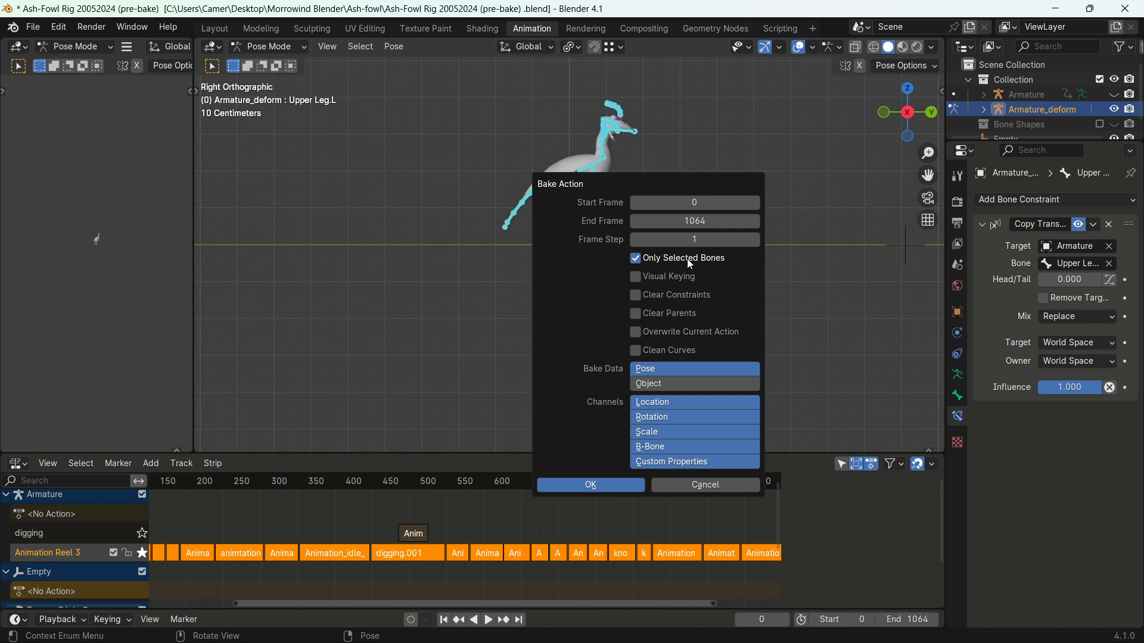
pyautogui.click(645, 278)
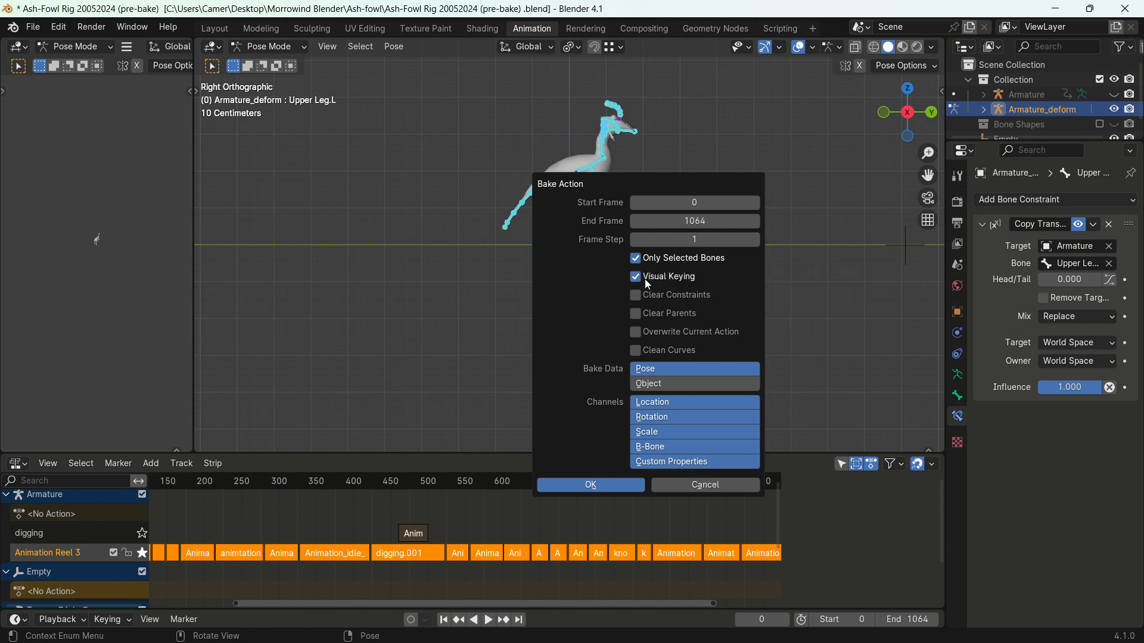
pyautogui.click(673, 297)
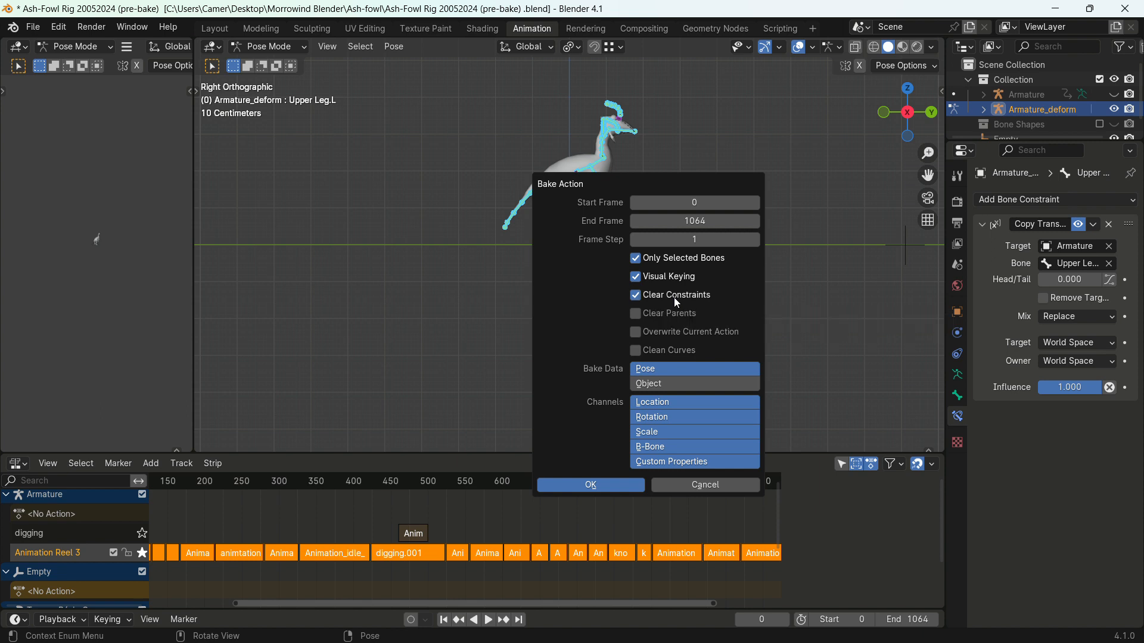
pyautogui.click(683, 337)
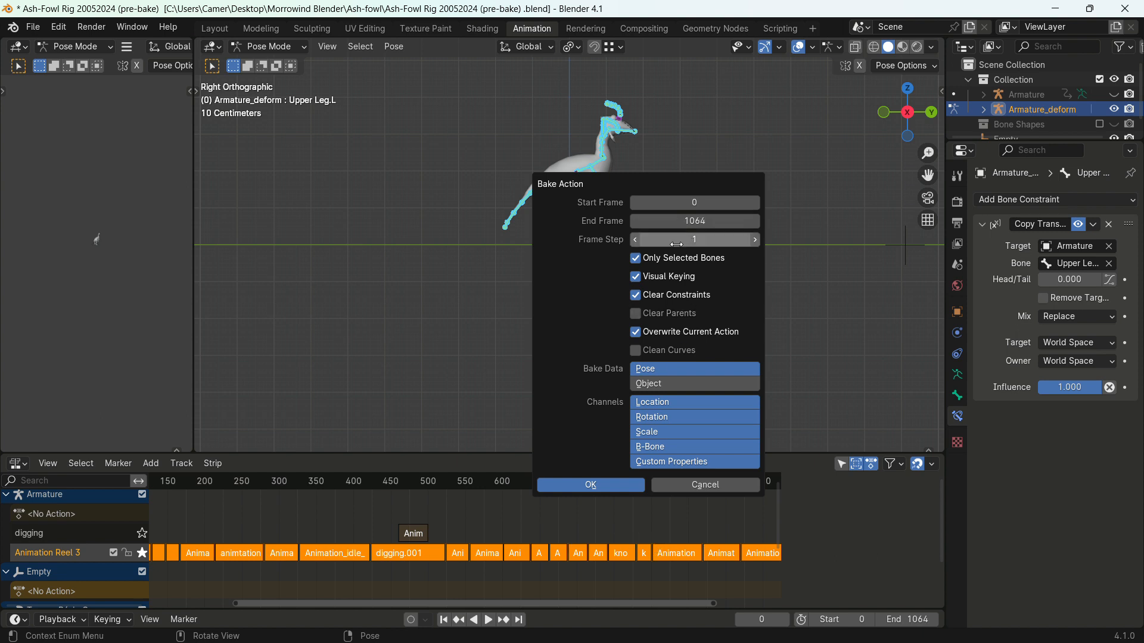
pyautogui.click(583, 485)
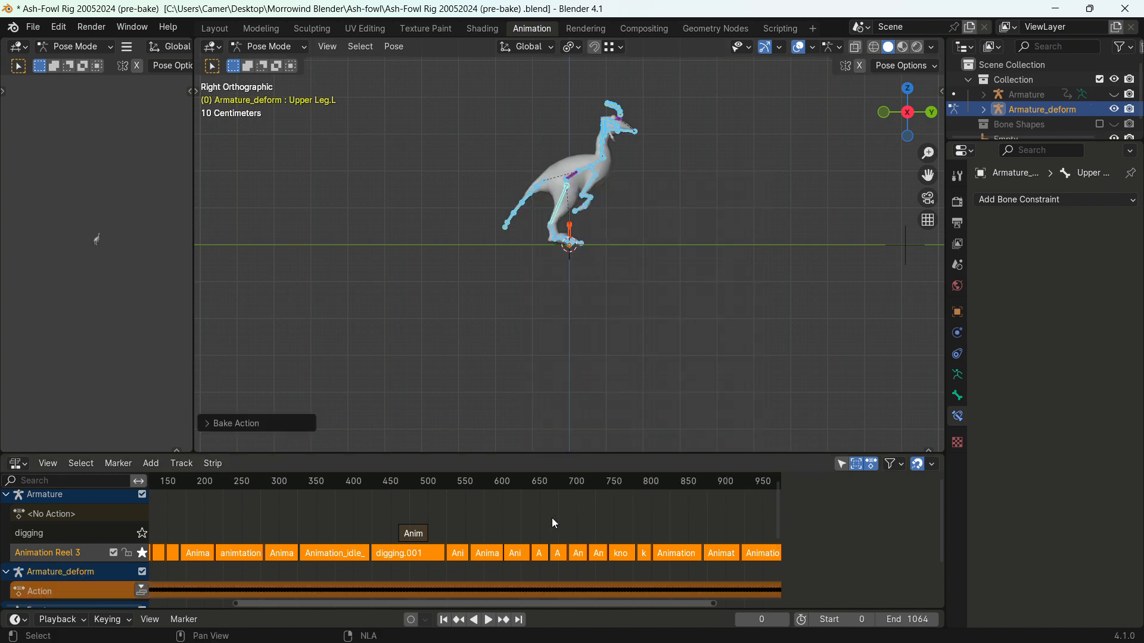
# Push Armature_deform's baked action down into a strip, then select that strip alone and show its properties
pyautogui.scroll(-2, 551, 517)
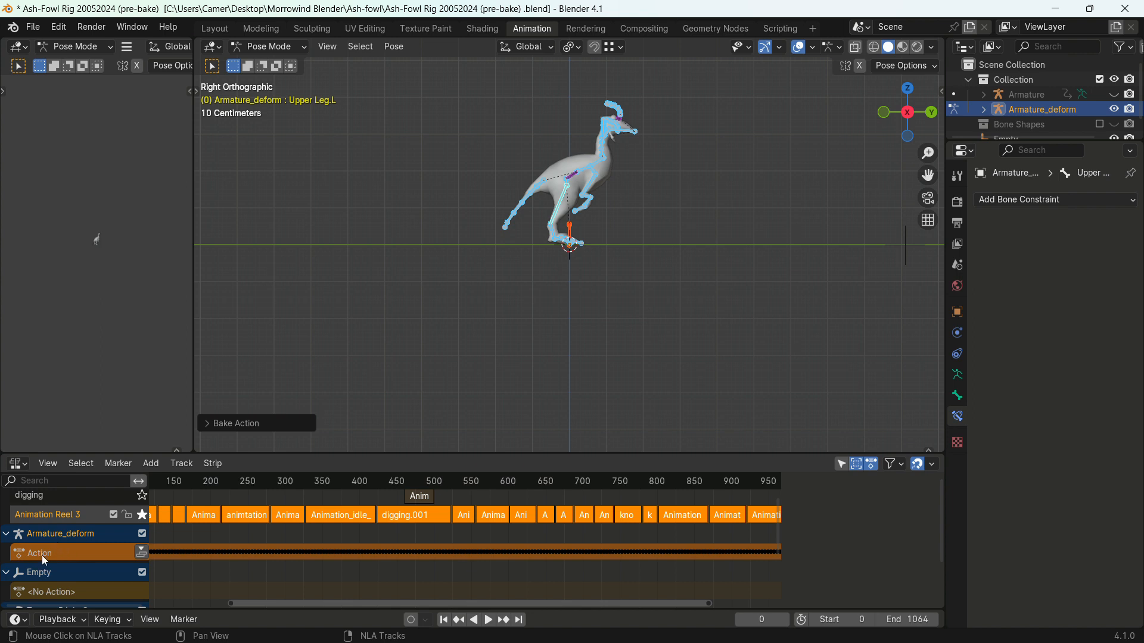
pyautogui.click(142, 553)
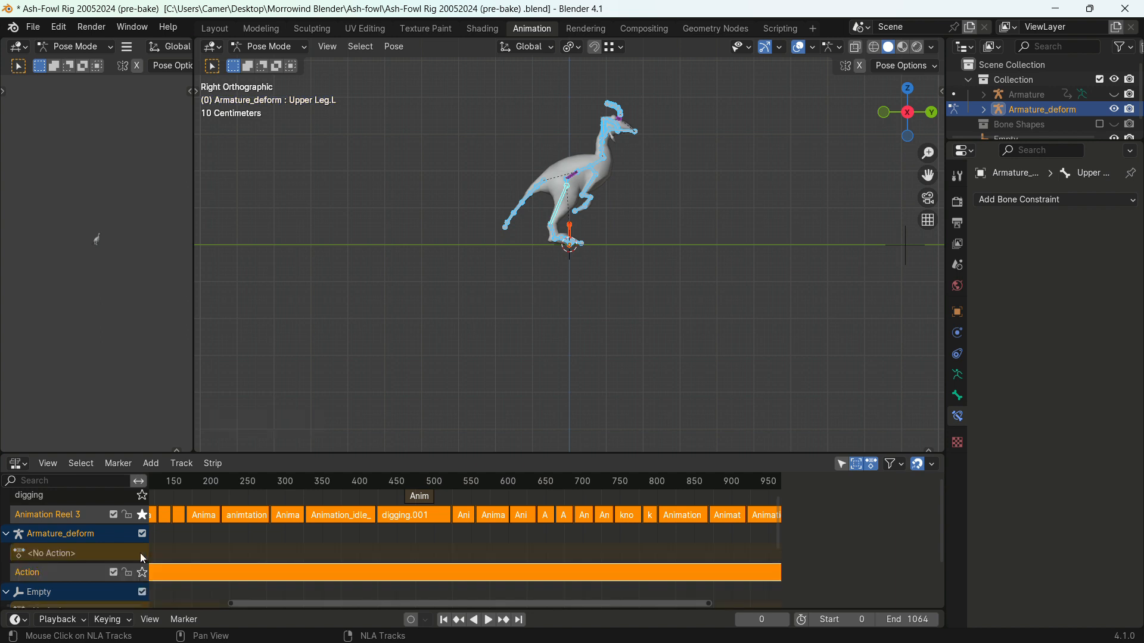
pyautogui.click(210, 546)
pyautogui.click(174, 573)
pyautogui.press('n')
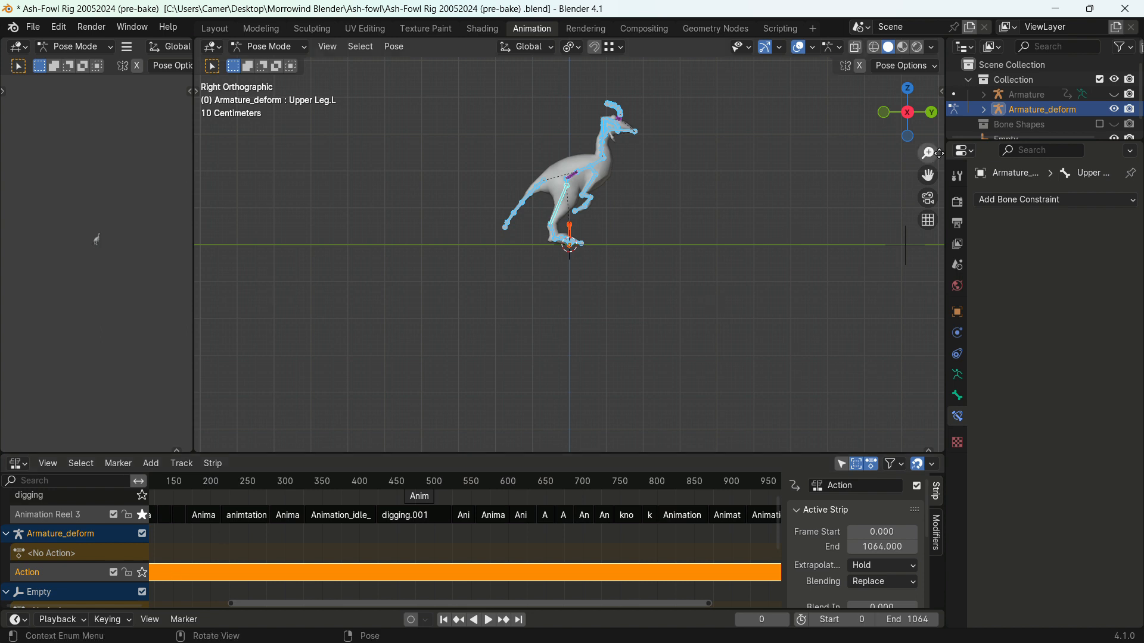
# Switch to Object Mode and try to delete the hidden Armature control rig
pyautogui.click(1019, 96)
pyautogui.click(258, 46)
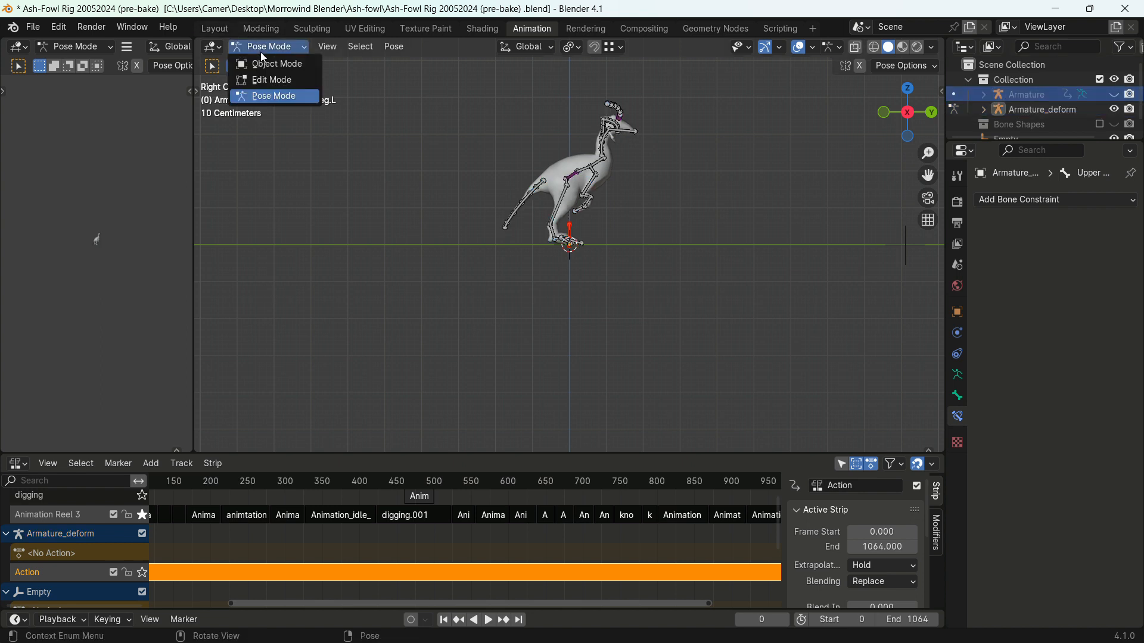
pyautogui.click(260, 53)
pyautogui.press('x')
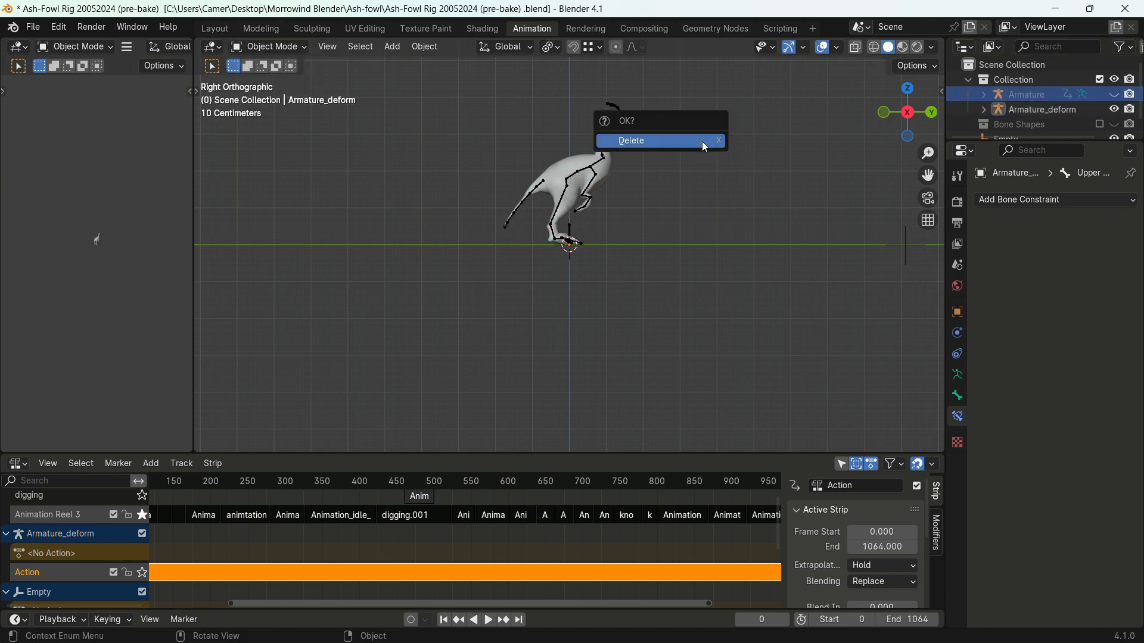
pyautogui.click(702, 141)
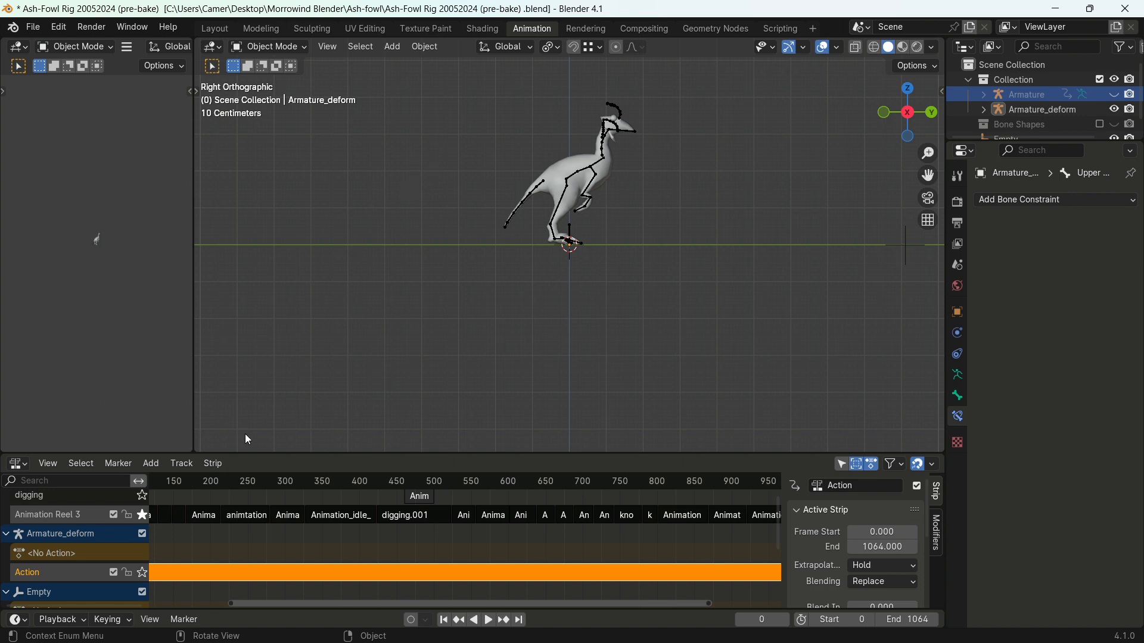
# Play back the baked animation on Armature_deform to check it, then return to frame 0
pyautogui.click(484, 620)
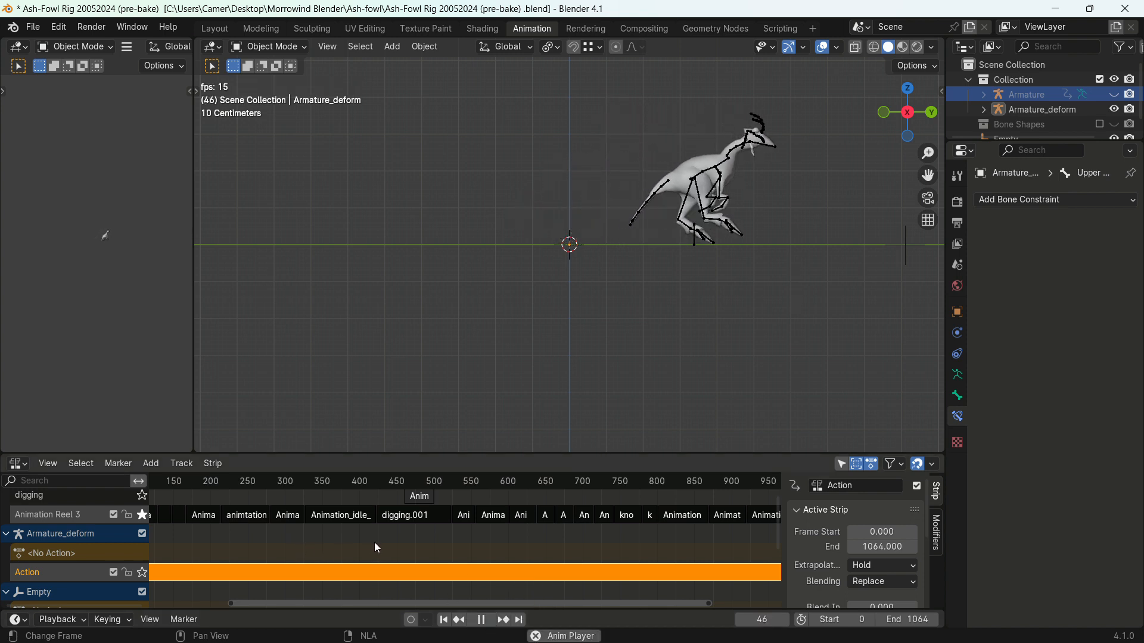
pyautogui.click(492, 620)
pyautogui.keyDown('ctrl'); pyautogui.hscroll(-1, 365, 567); pyautogui.keyUp('ctrl')
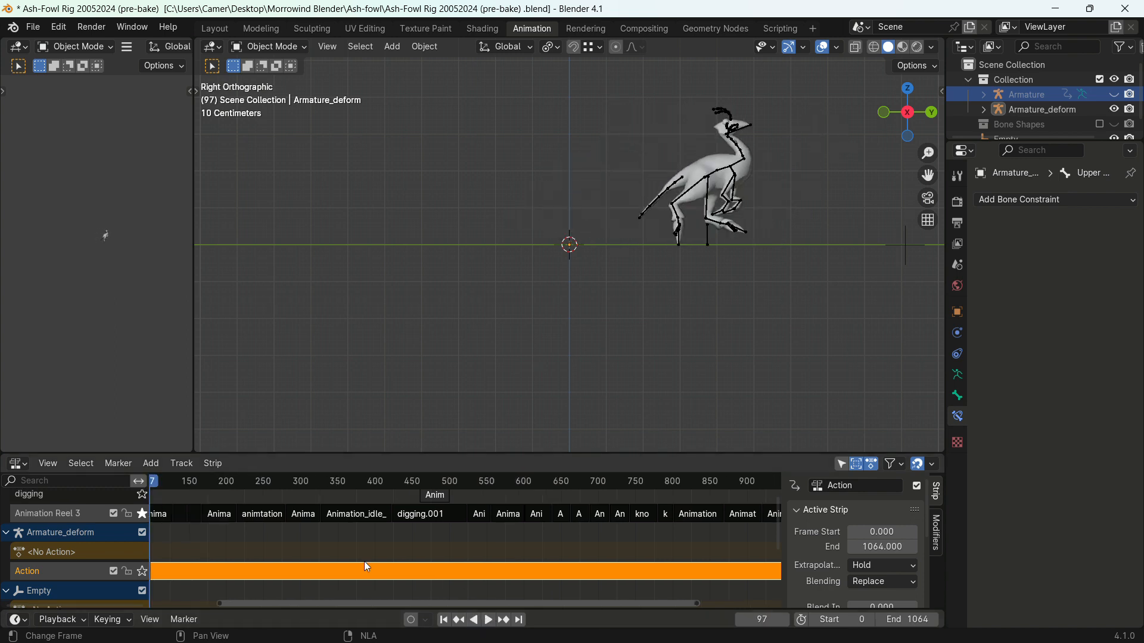
pyautogui.keyDown('ctrl'); pyautogui.hscroll(-5, 365, 566); pyautogui.keyUp('ctrl')
pyautogui.click(213, 483)
pyautogui.press('space')
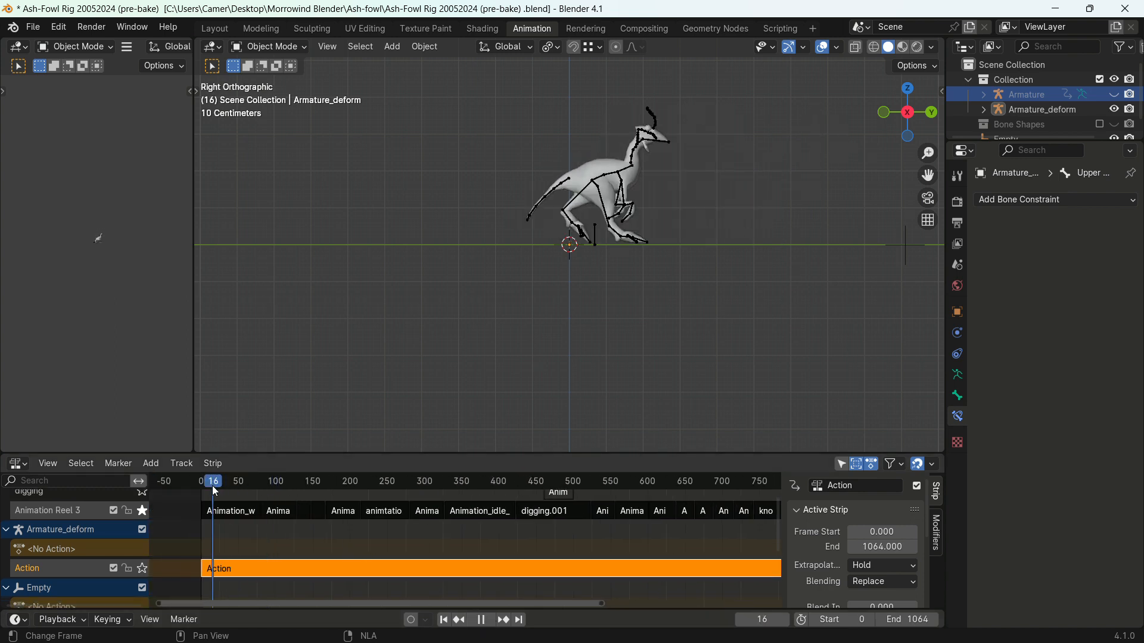
pyautogui.moveTo(212, 485); pyautogui.dragTo(198, 485)
pyautogui.press('space')
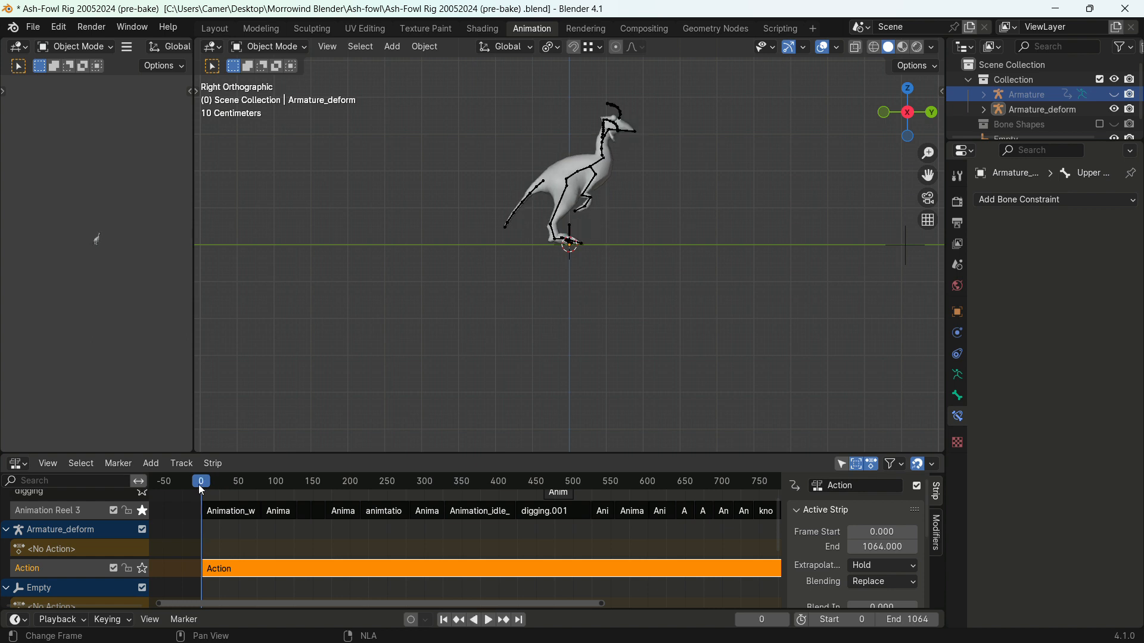
# Display the Action Editor and assign the baked action named Action to Armature_deform
pyautogui.click(18, 468)
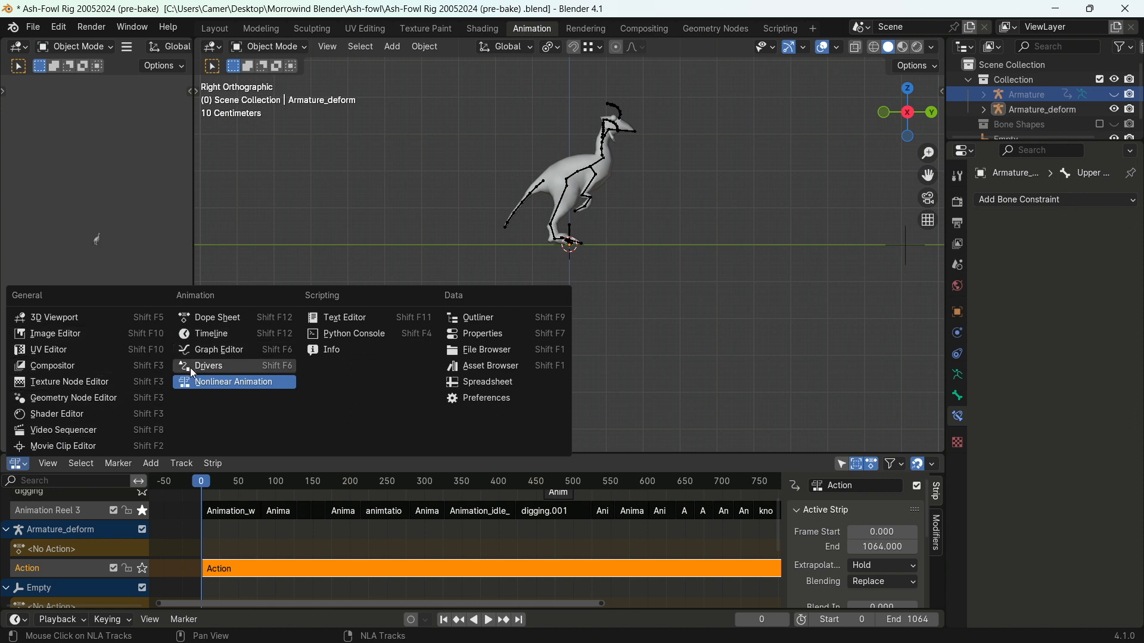
pyautogui.click(227, 321)
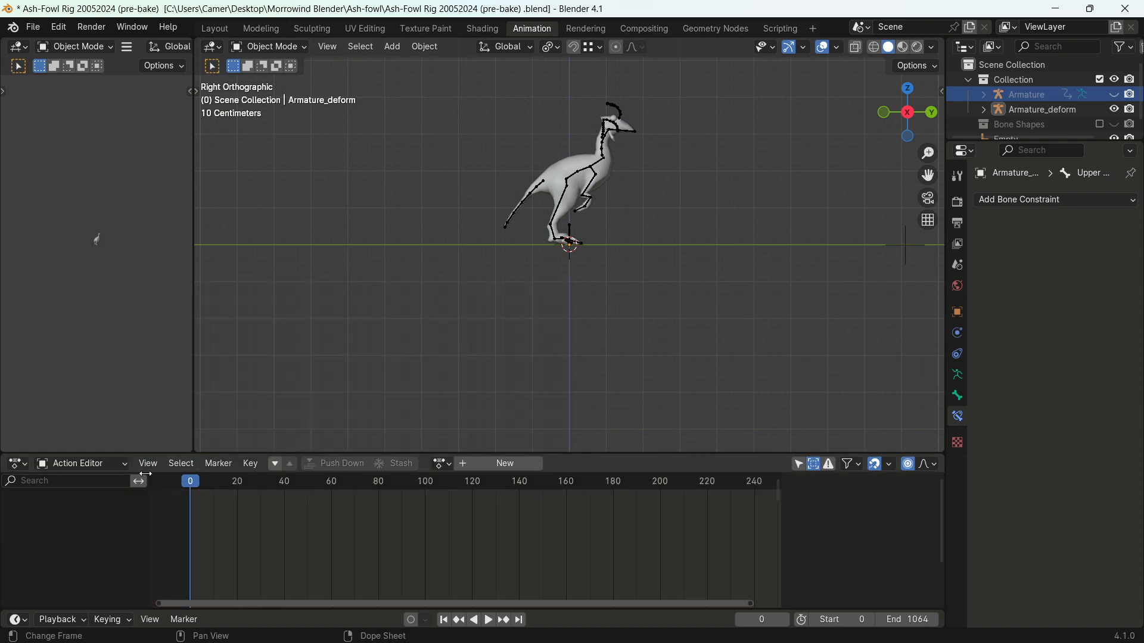
pyautogui.click(441, 463)
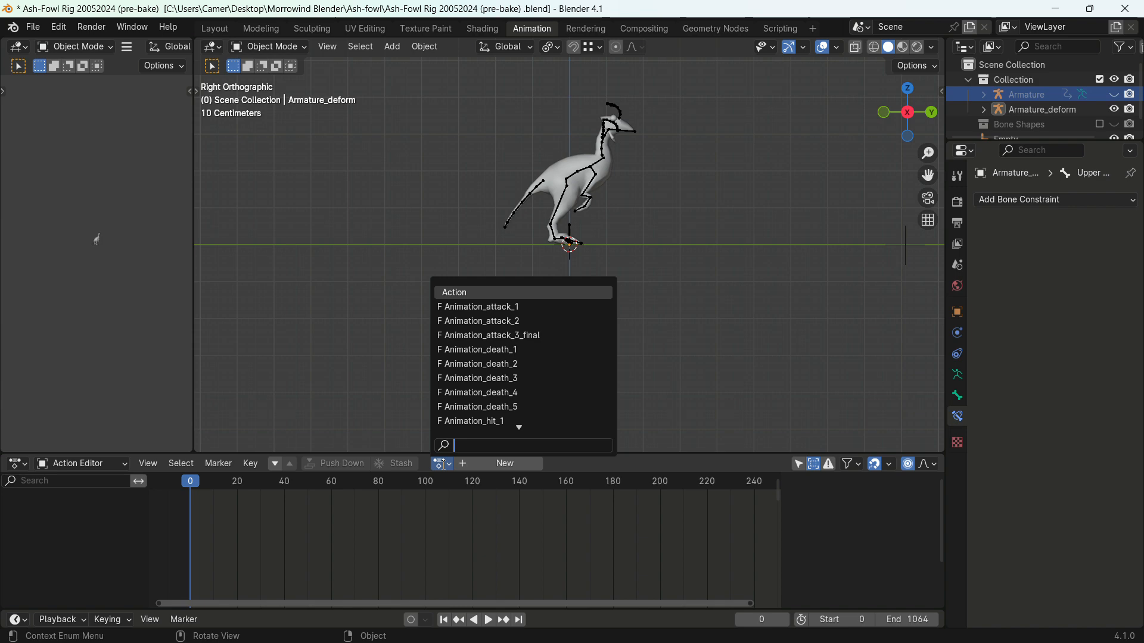
pyautogui.click(474, 291)
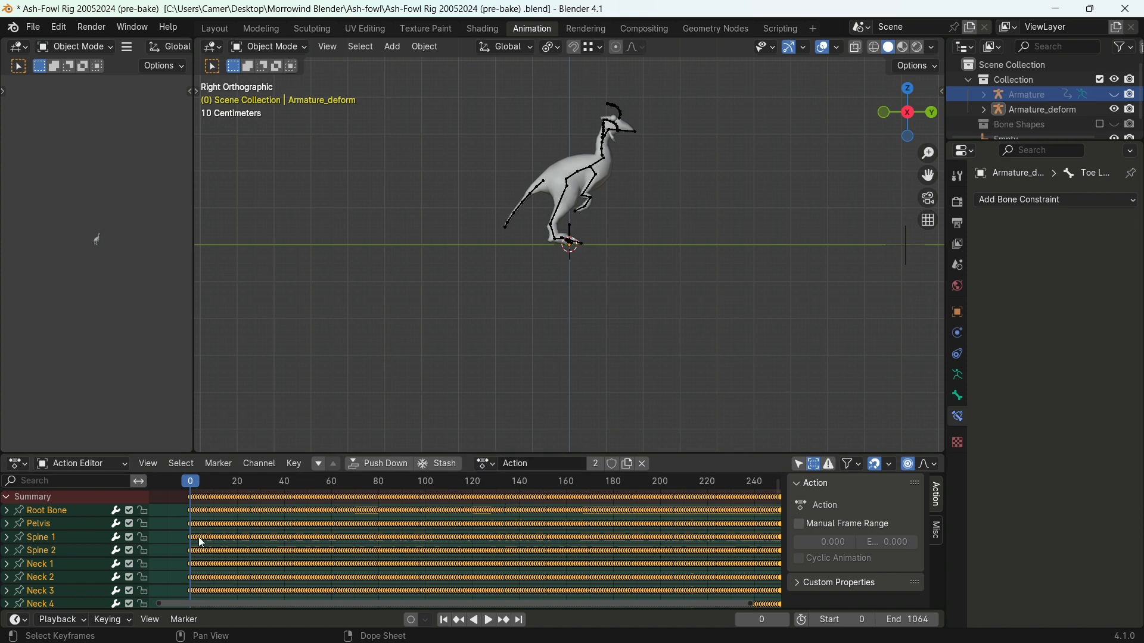
# Switch the animation area to the Graph Editor and turn off Only Show Selected to list all of Armature_deform's bone channels
pyautogui.click(17, 465)
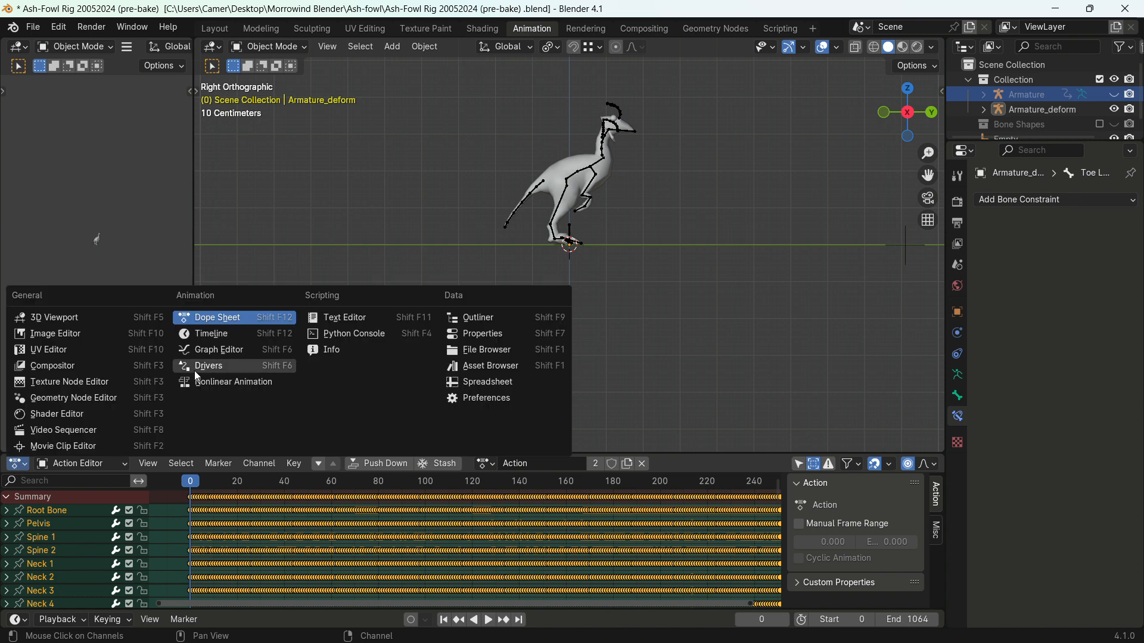
pyautogui.press('Escape')
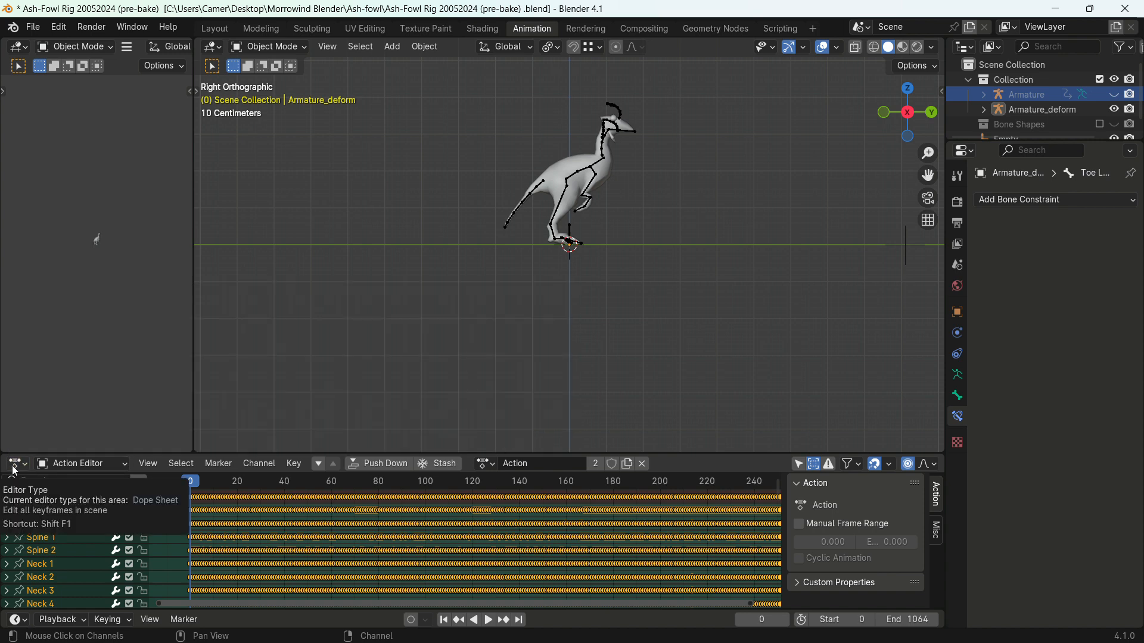
pyautogui.click(15, 466)
pyautogui.click(233, 350)
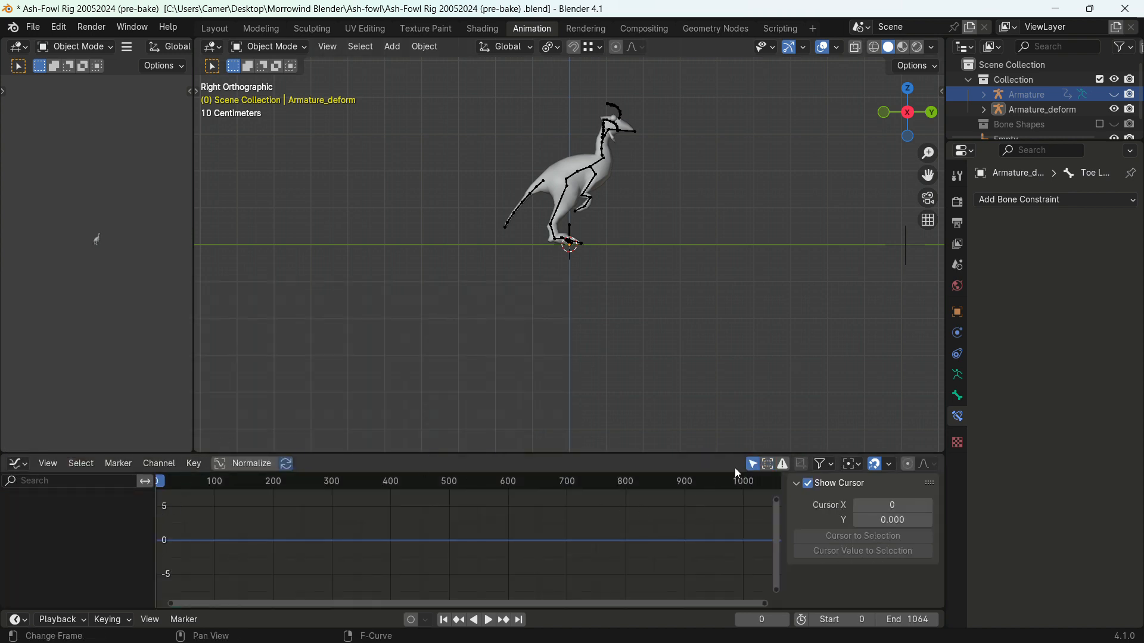
pyautogui.click(752, 466)
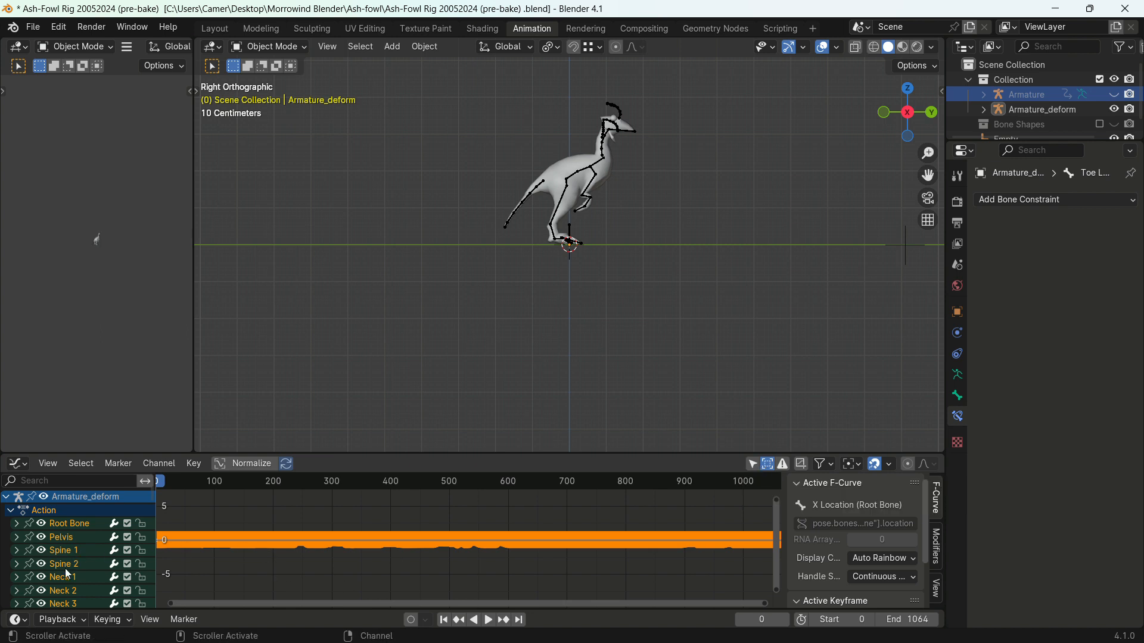
pyautogui.scroll(-8, 62, 568)
pyautogui.scroll(7, 62, 569)
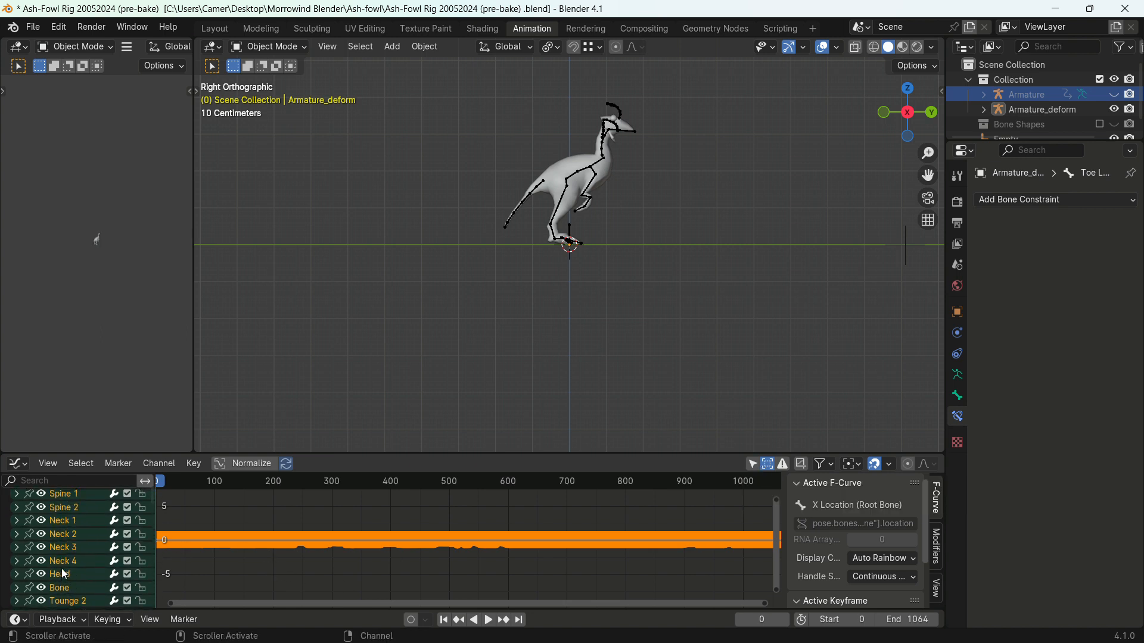
pyautogui.scroll(3, 62, 568)
# Decimate the baked action's keyframes by allowed change and open the operation's error margin settings
pyautogui.click(196, 464)
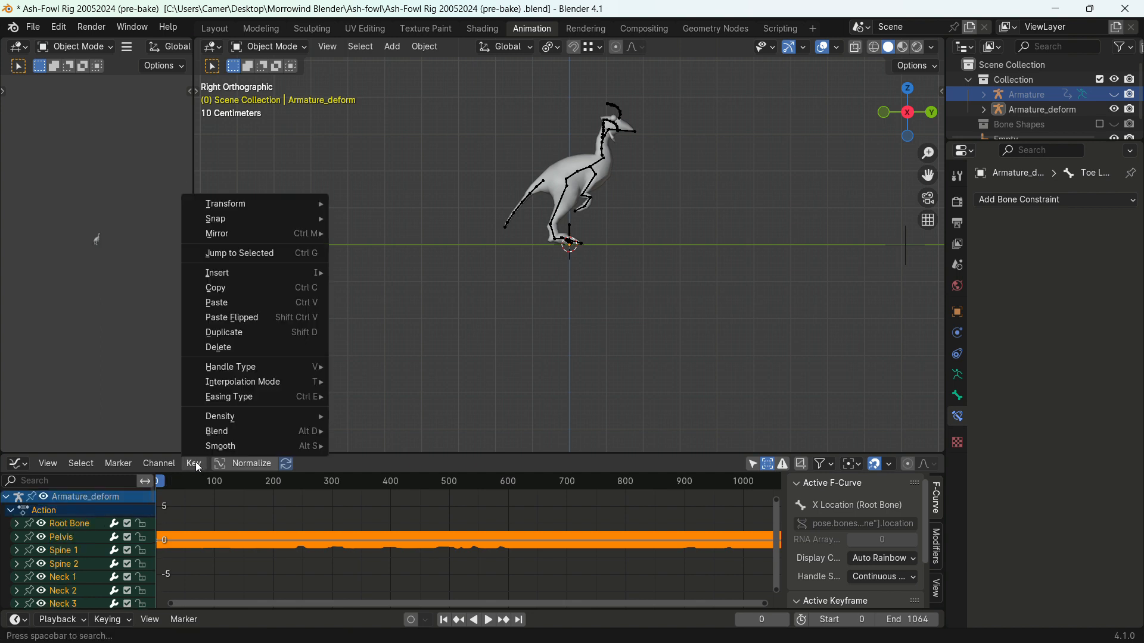
pyautogui.moveTo(227, 416)
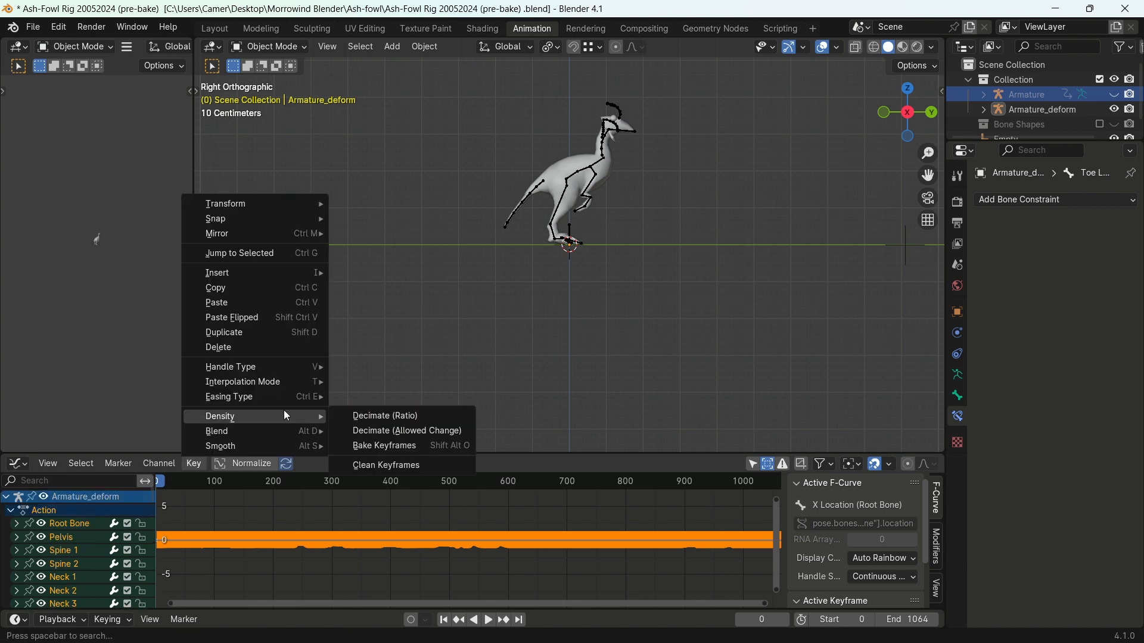
pyautogui.click(391, 432)
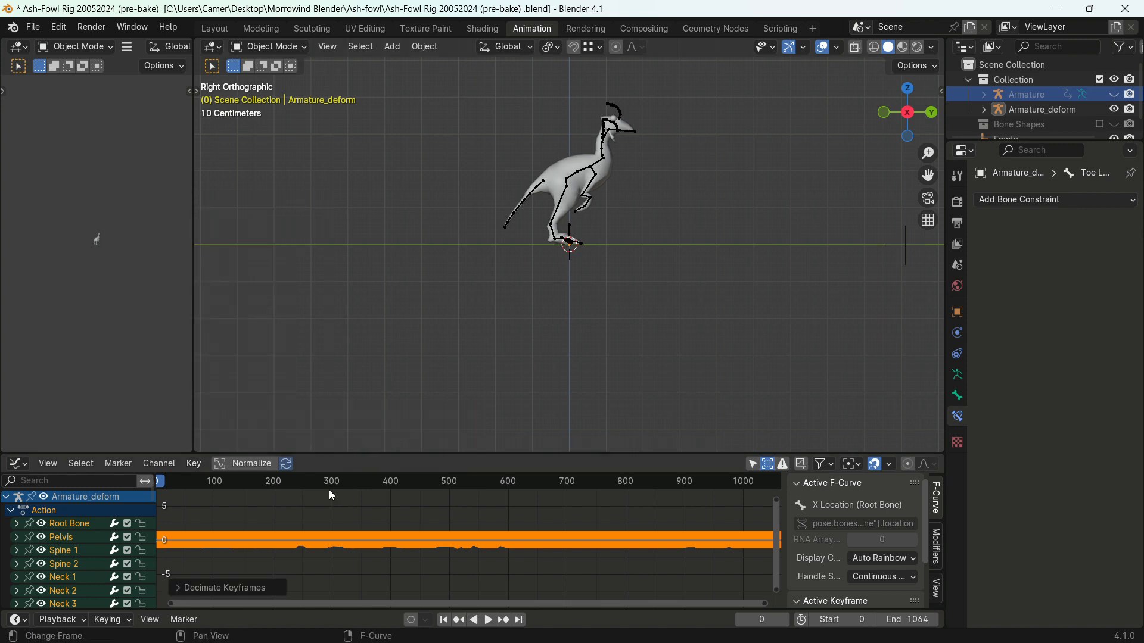
pyautogui.click(194, 588)
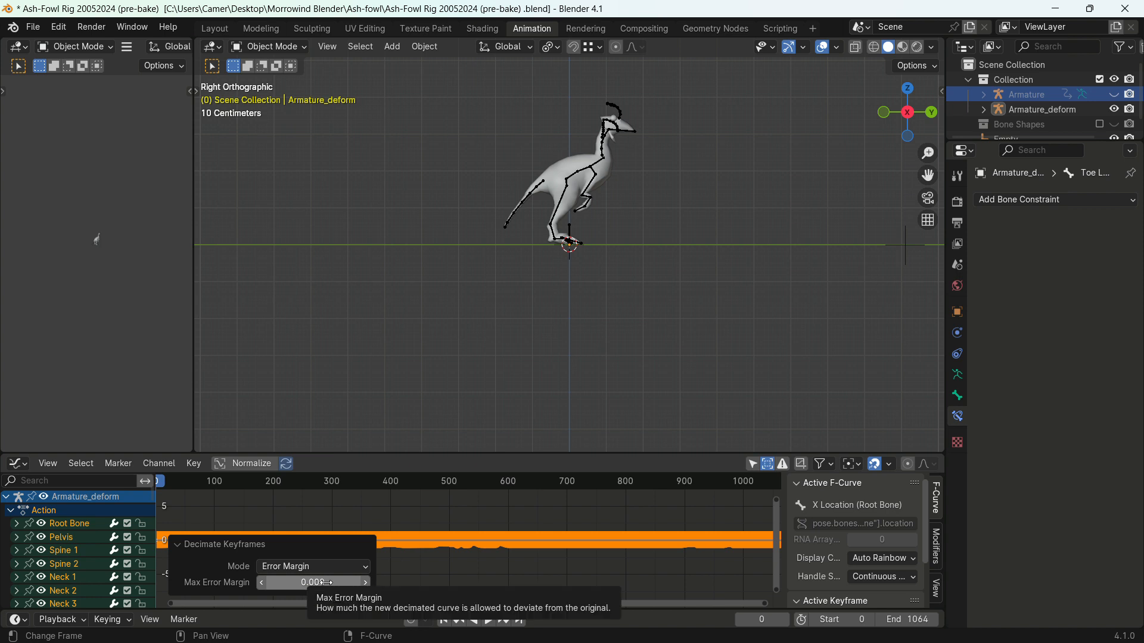